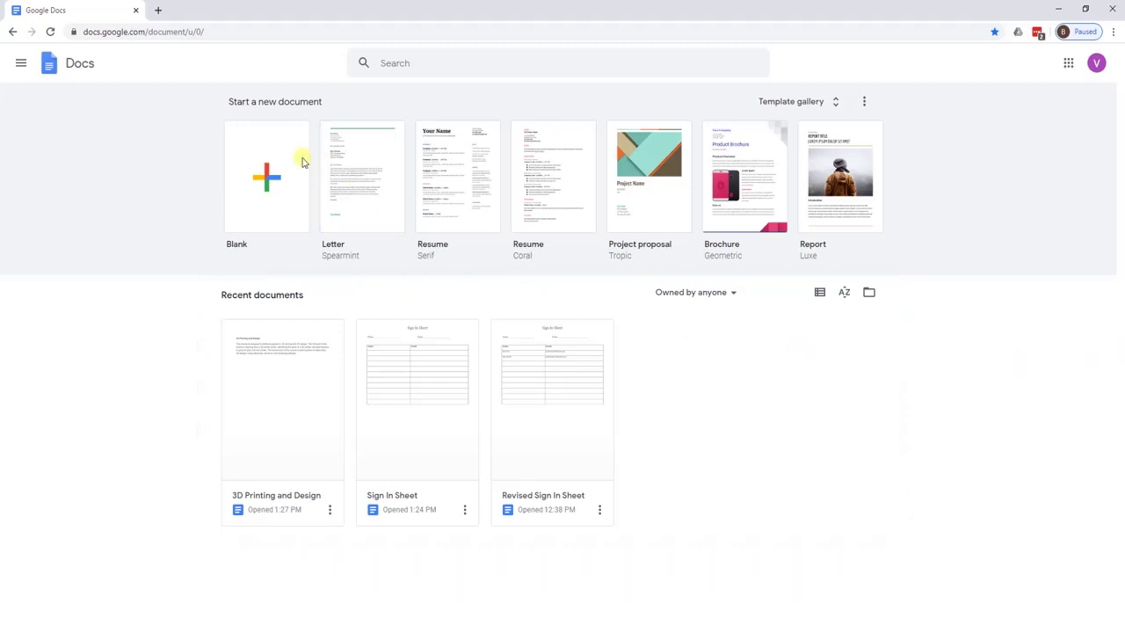
Create a blank document and title it 'Vestavia Hills Library'.
click(235, 169)
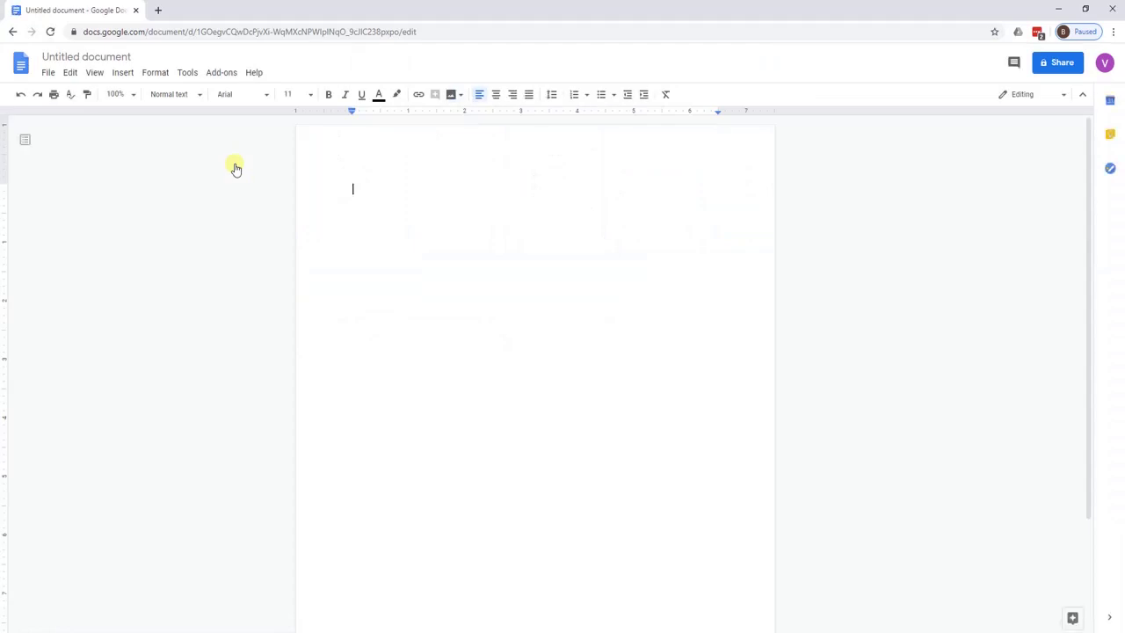
click(99, 57)
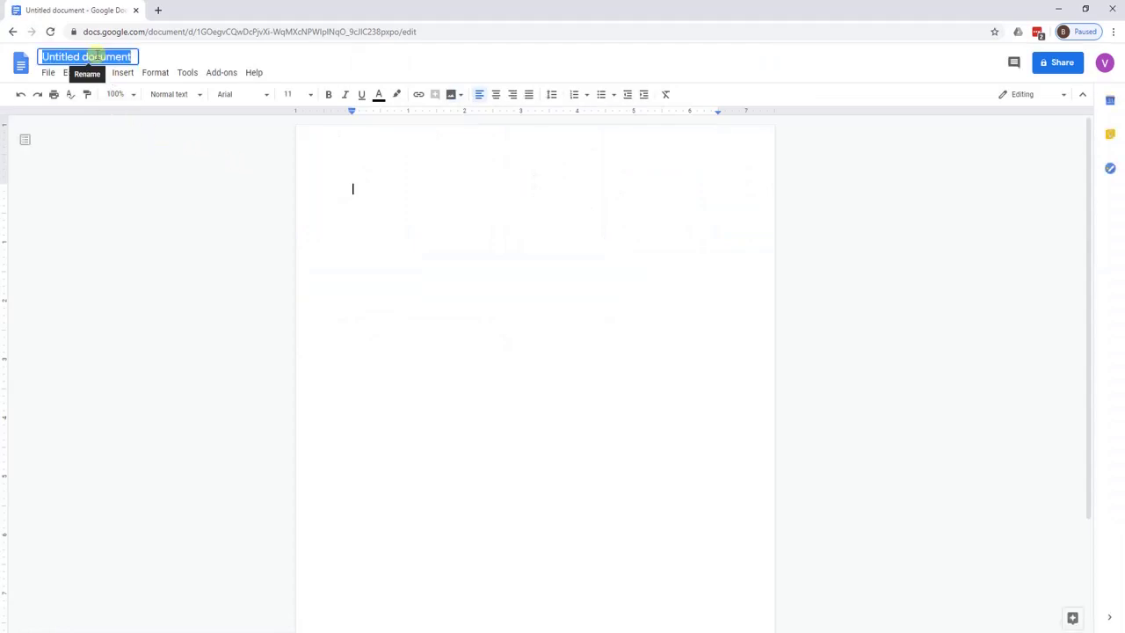
key(BackSpace)
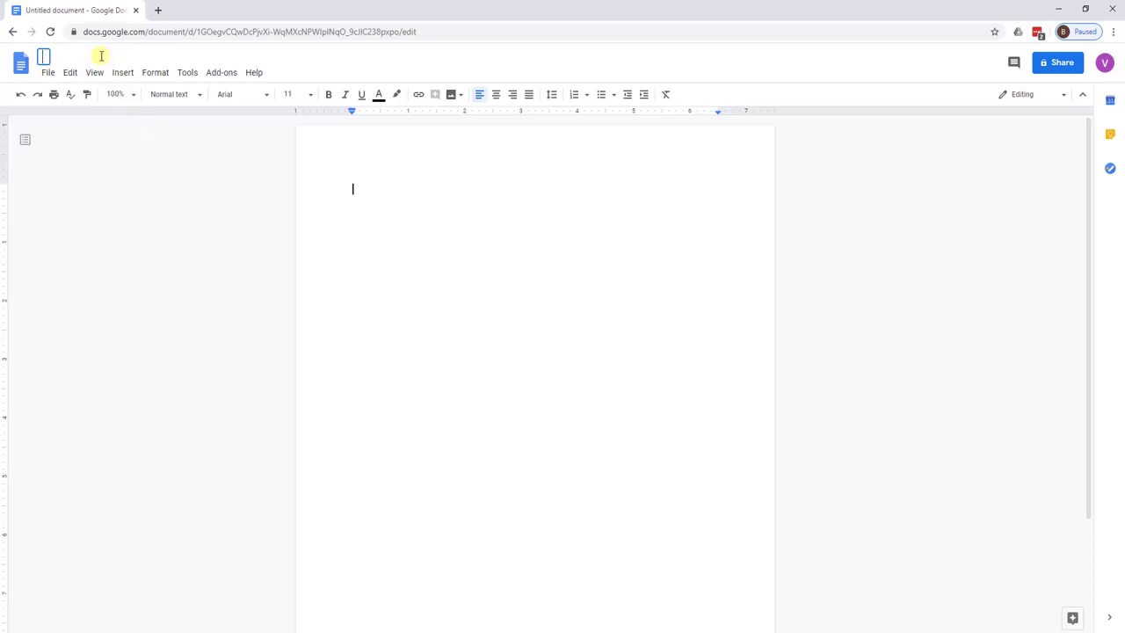
text(Vestavia Hills Library)
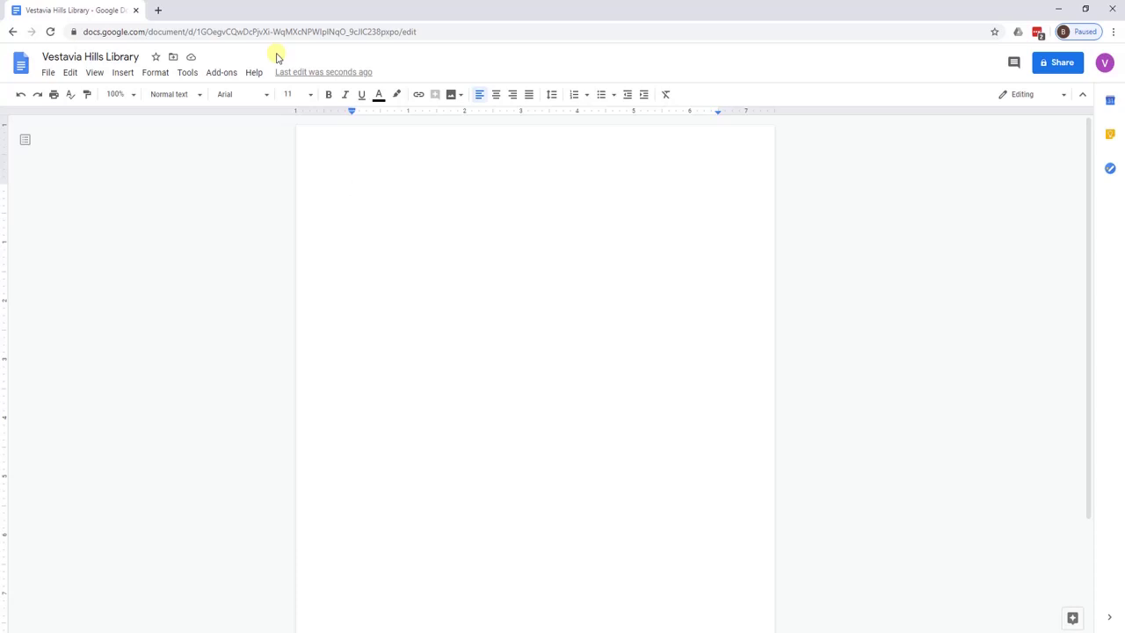
Create a new 'Work' folder in My Drive and move the document into it.
click(172, 57)
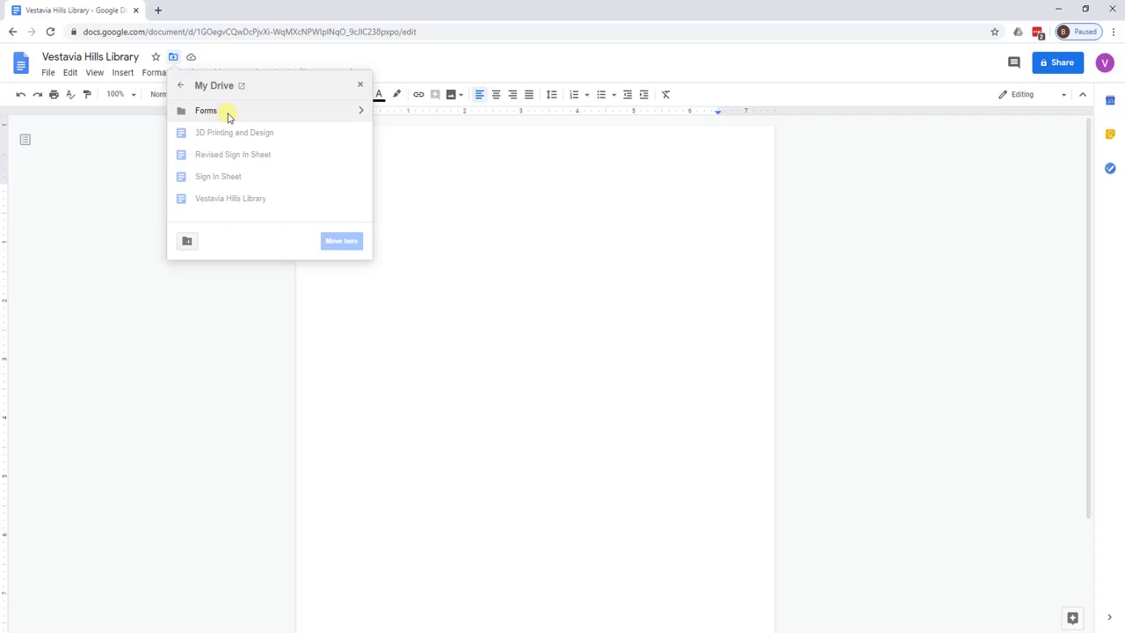
click(186, 243)
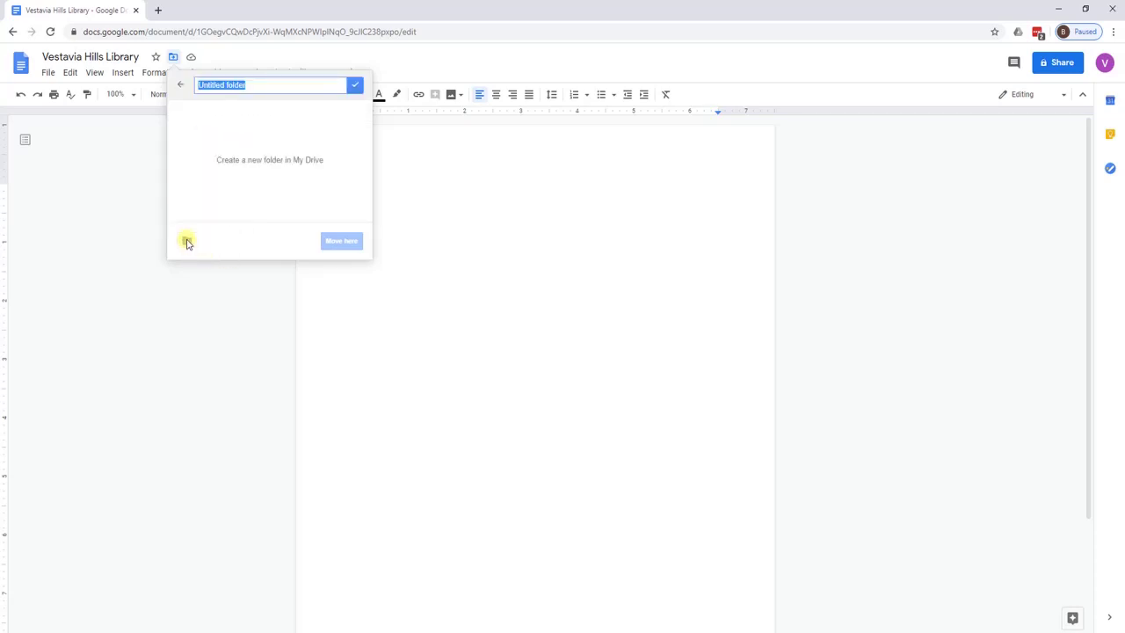
key(BackSpace)
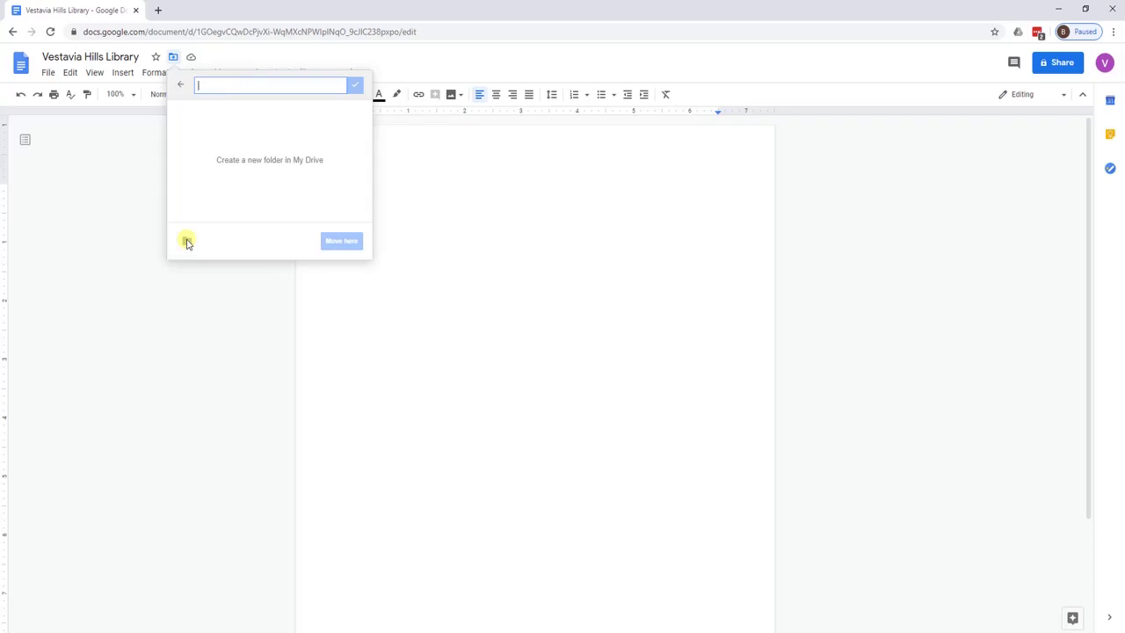
text(Work)
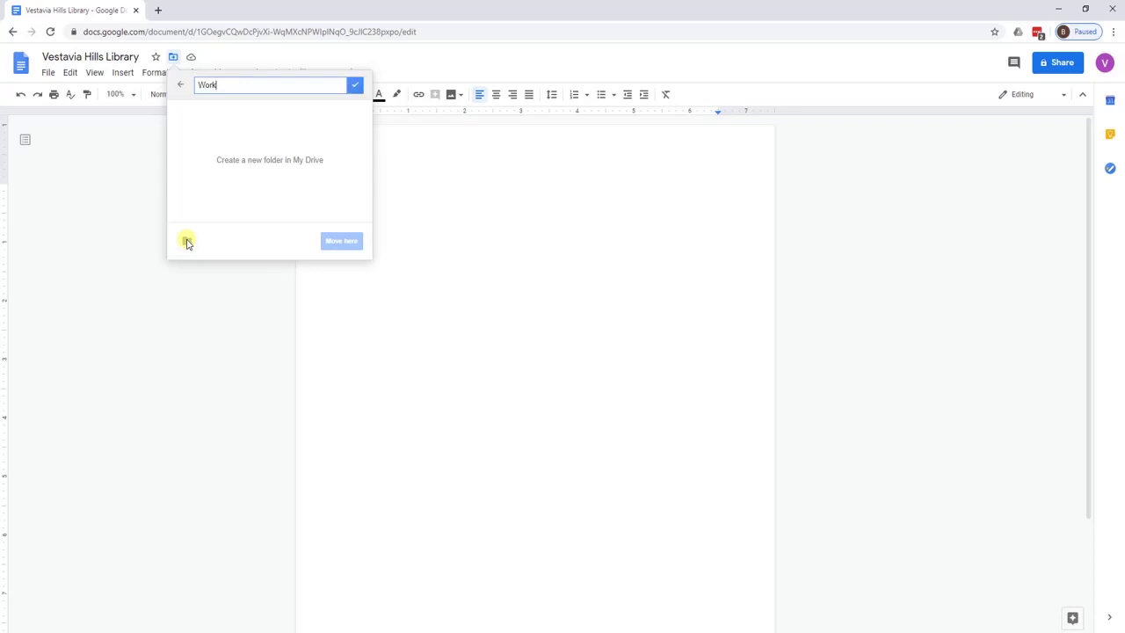
click(355, 84)
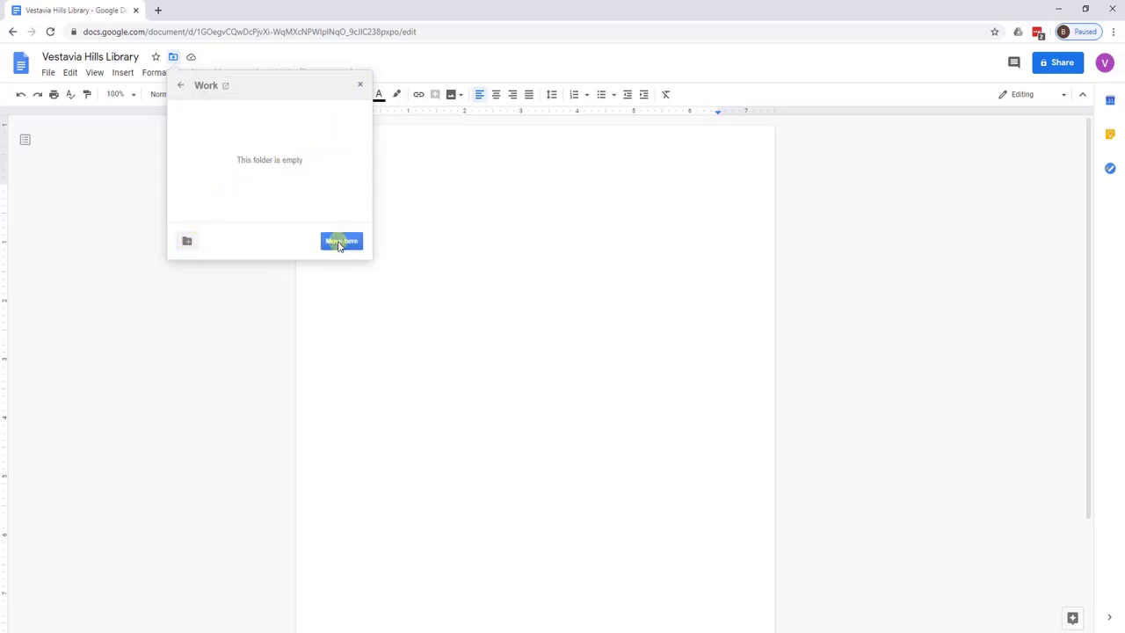
click(336, 242)
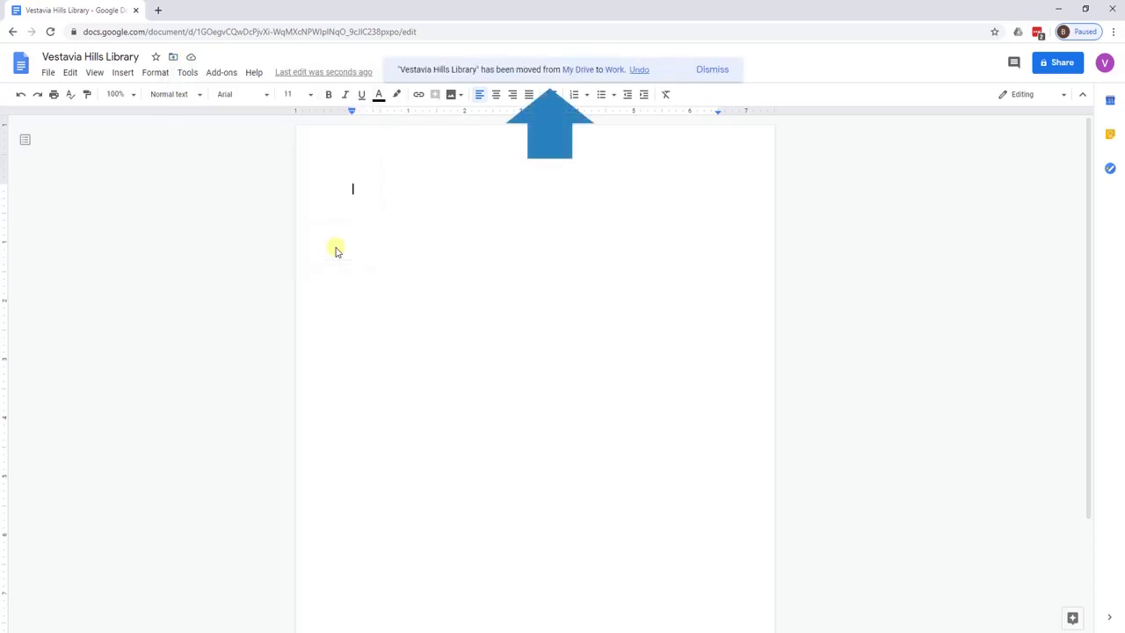
Star the document, then open the Work folder in Drive and select Vestavia Hills Library.
click(155, 58)
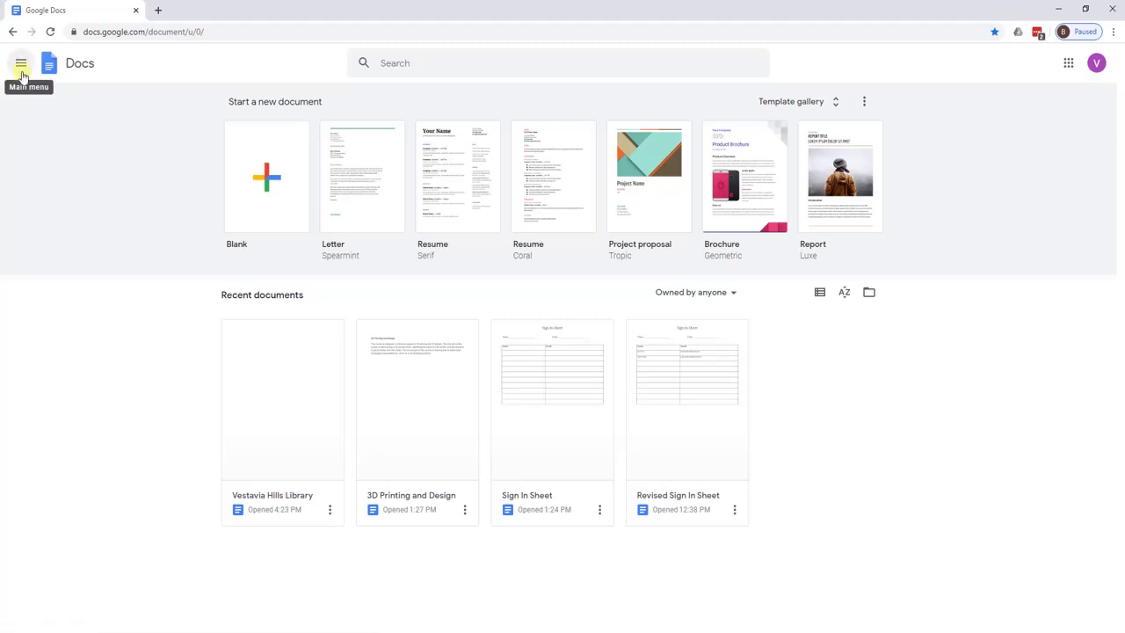
click(21, 66)
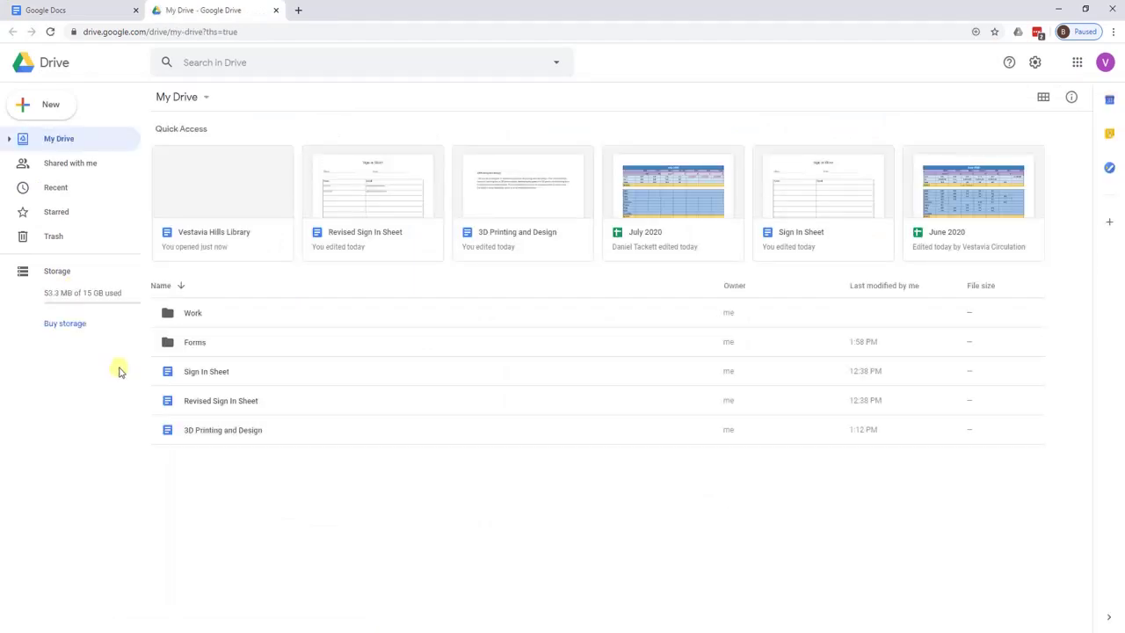
double_click(192, 313)
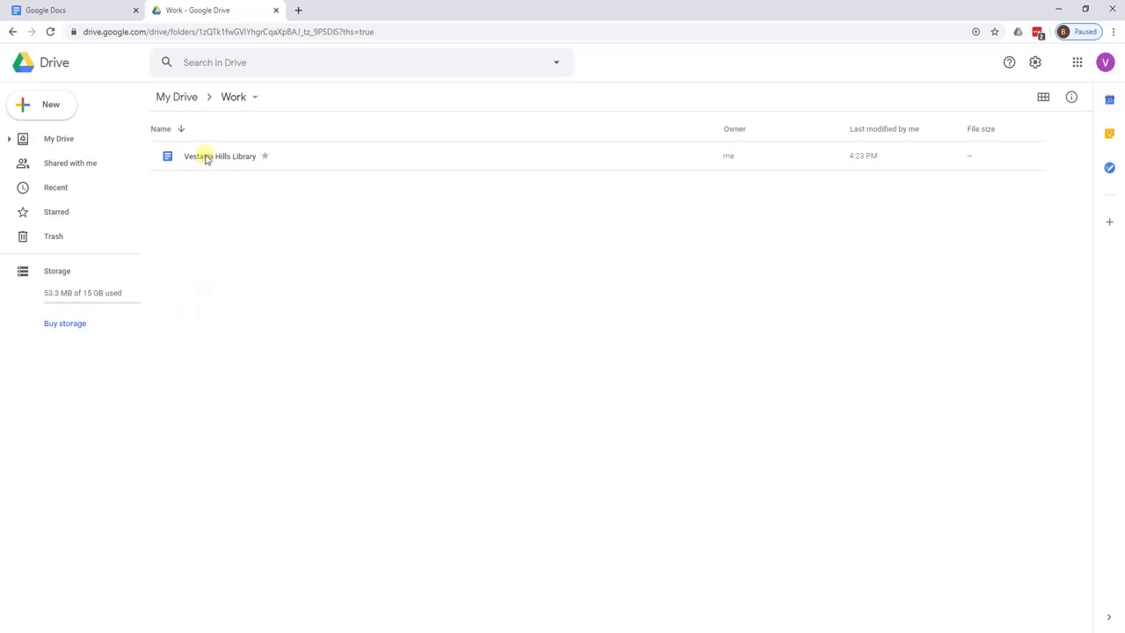
click(206, 157)
Open Vestavia Hills Library from the Work folder for editing.
double_click(206, 158)
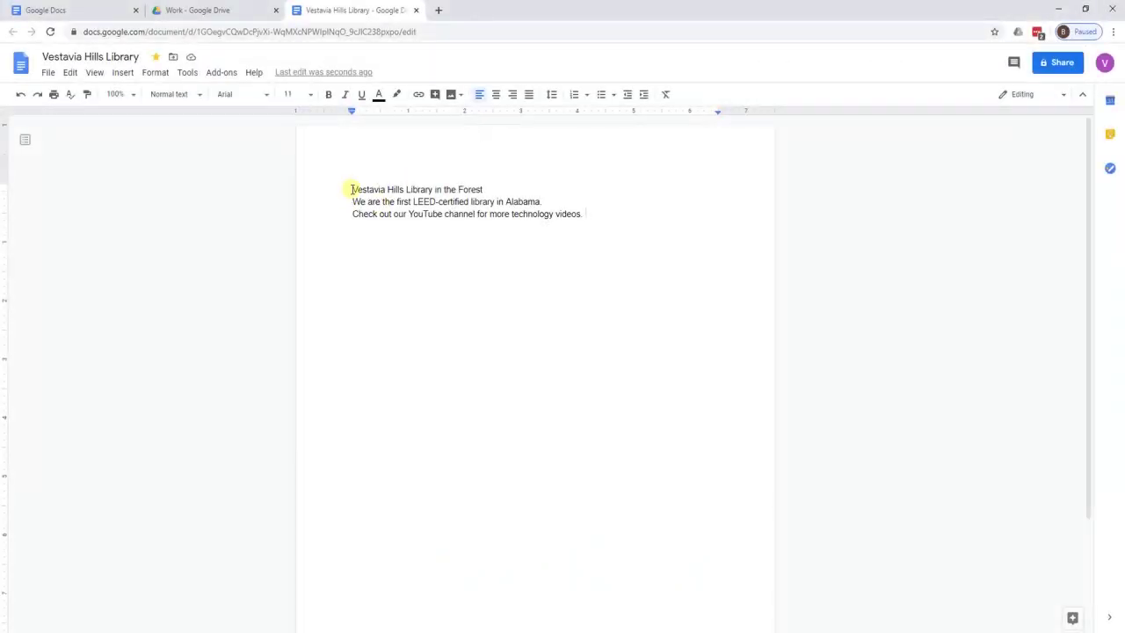
Set the title line in Impact at size 30 and centre it.
drag(352, 189, 494, 188)
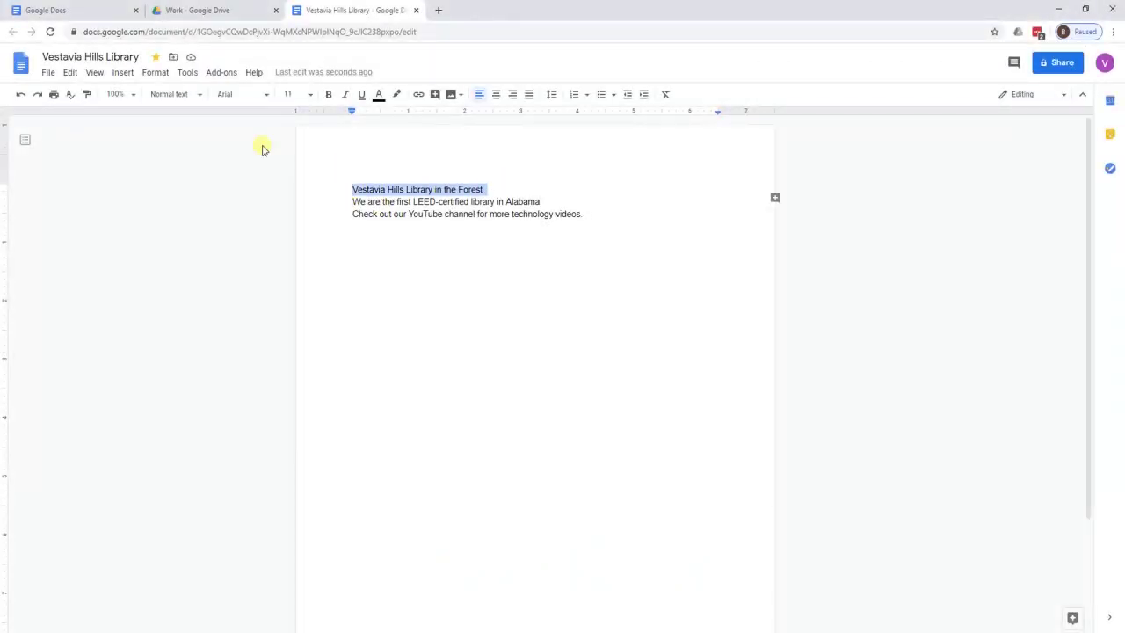
click(266, 95)
click(295, 303)
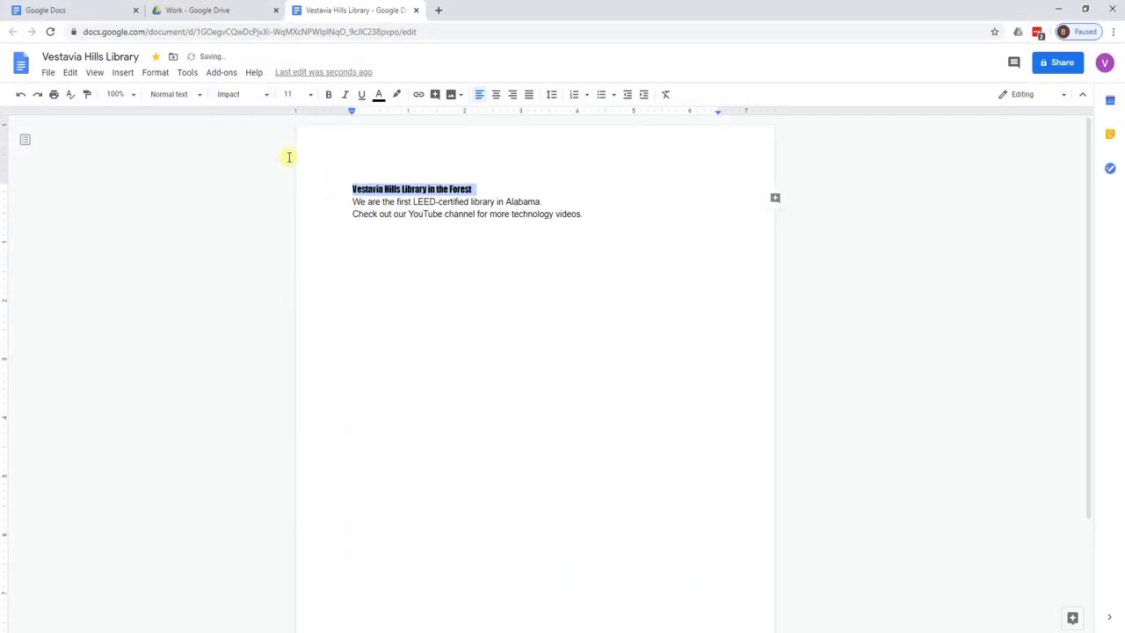
click(310, 95)
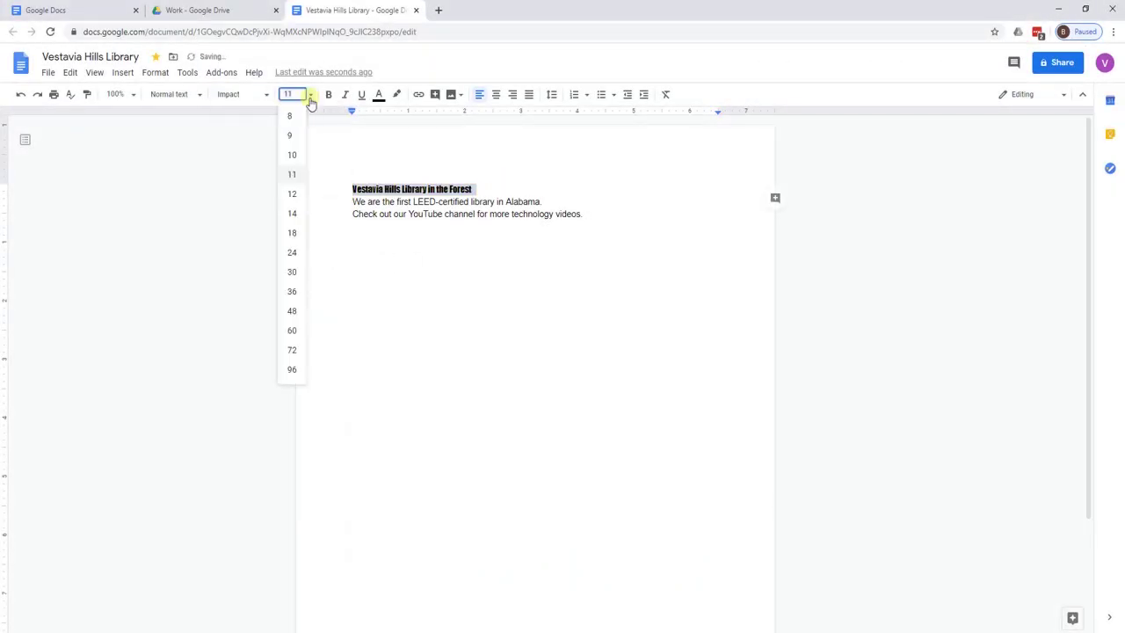
click(292, 274)
click(496, 96)
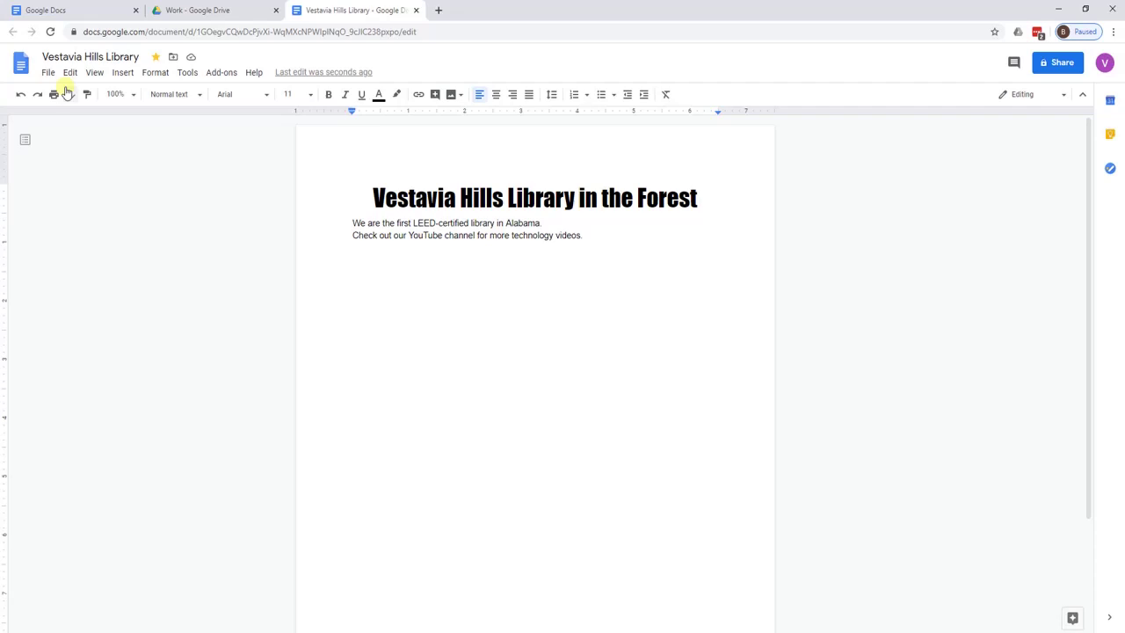
click(48, 72)
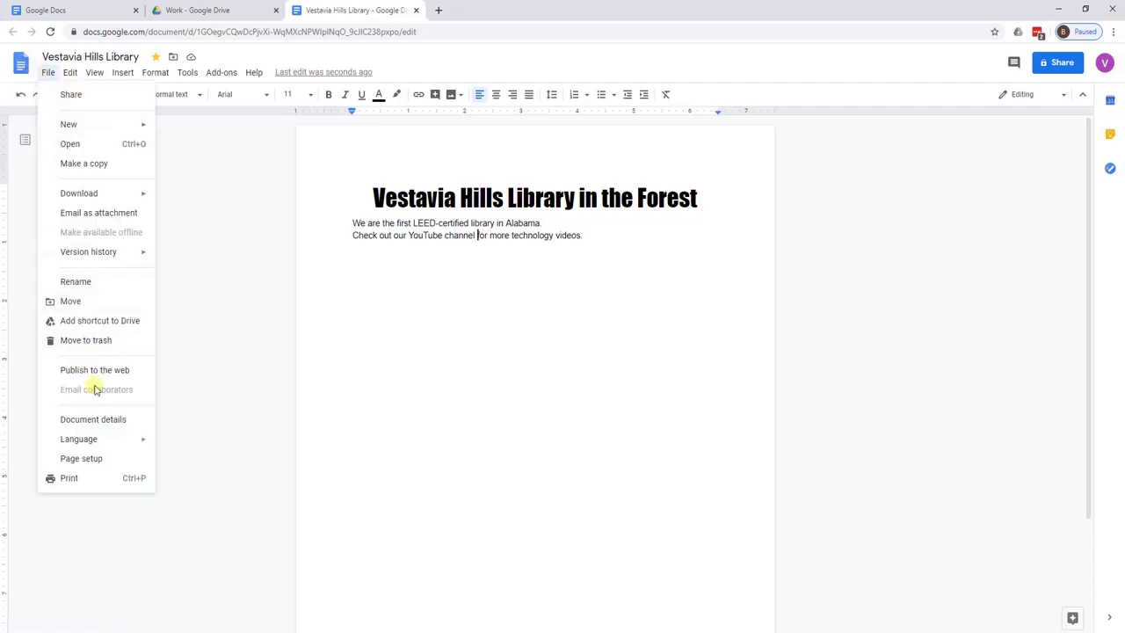
Give the page a light green page colour in Page setup.
click(94, 467)
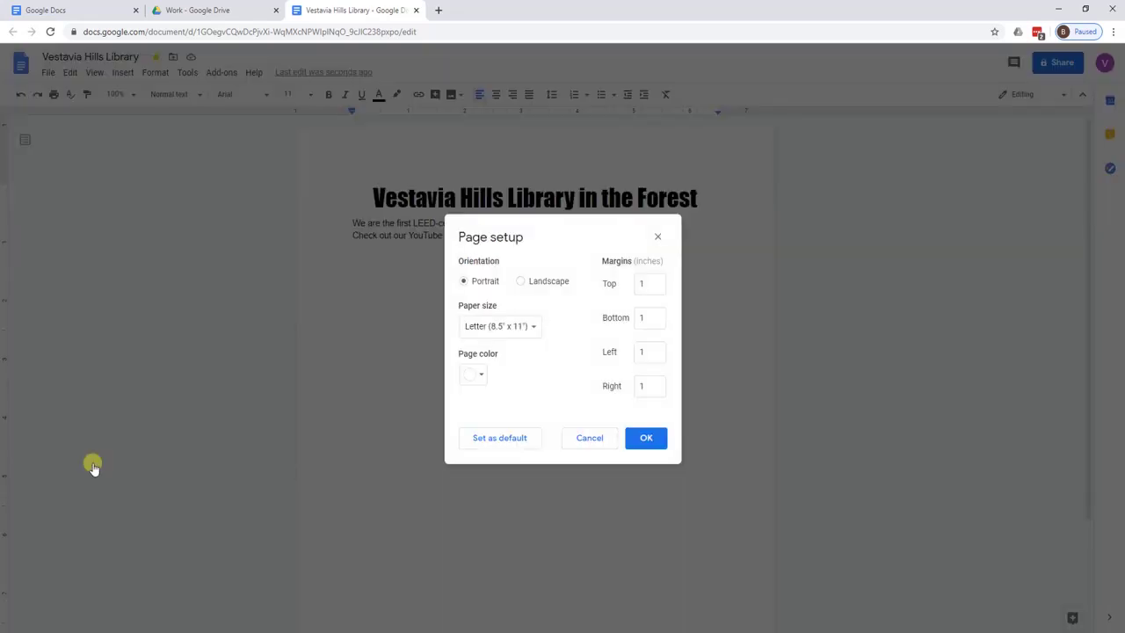
click(475, 378)
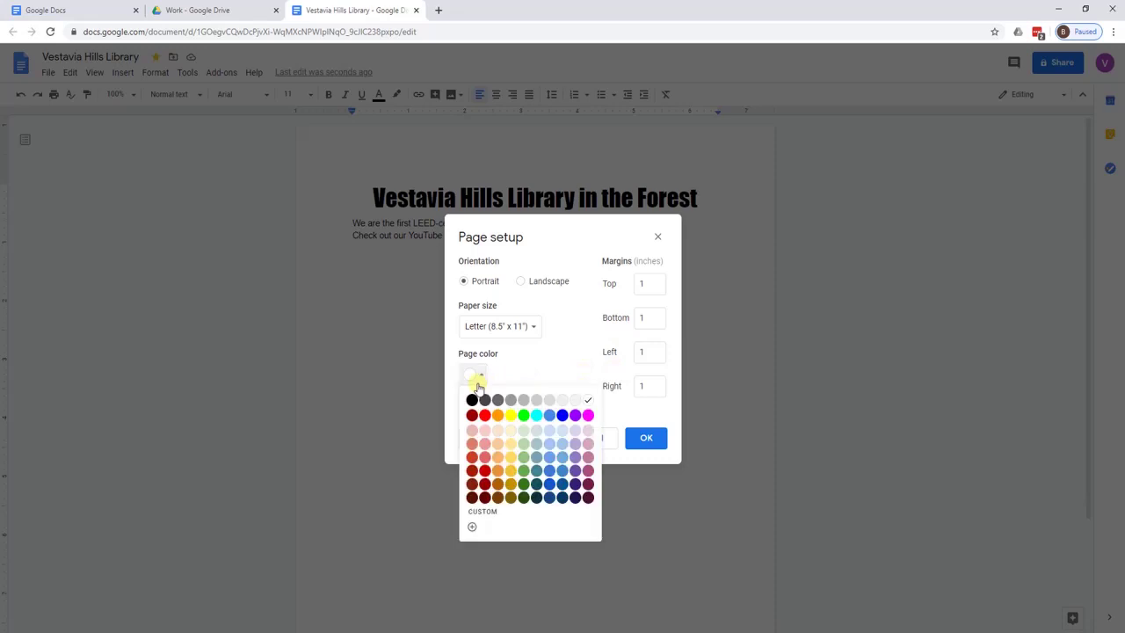
click(523, 451)
click(647, 439)
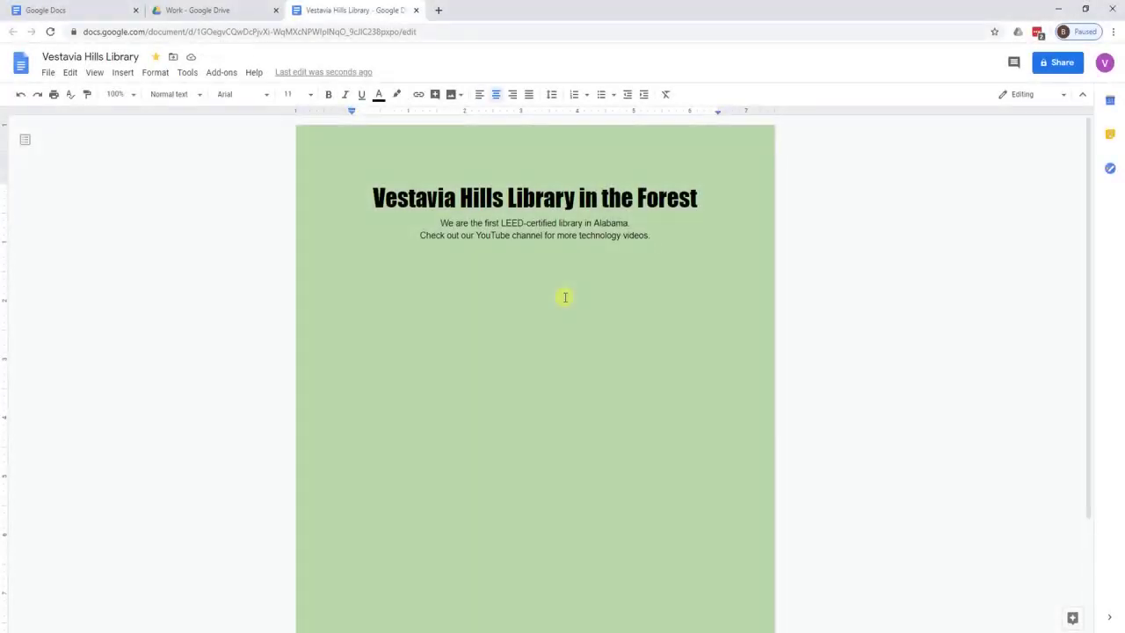
click(120, 73)
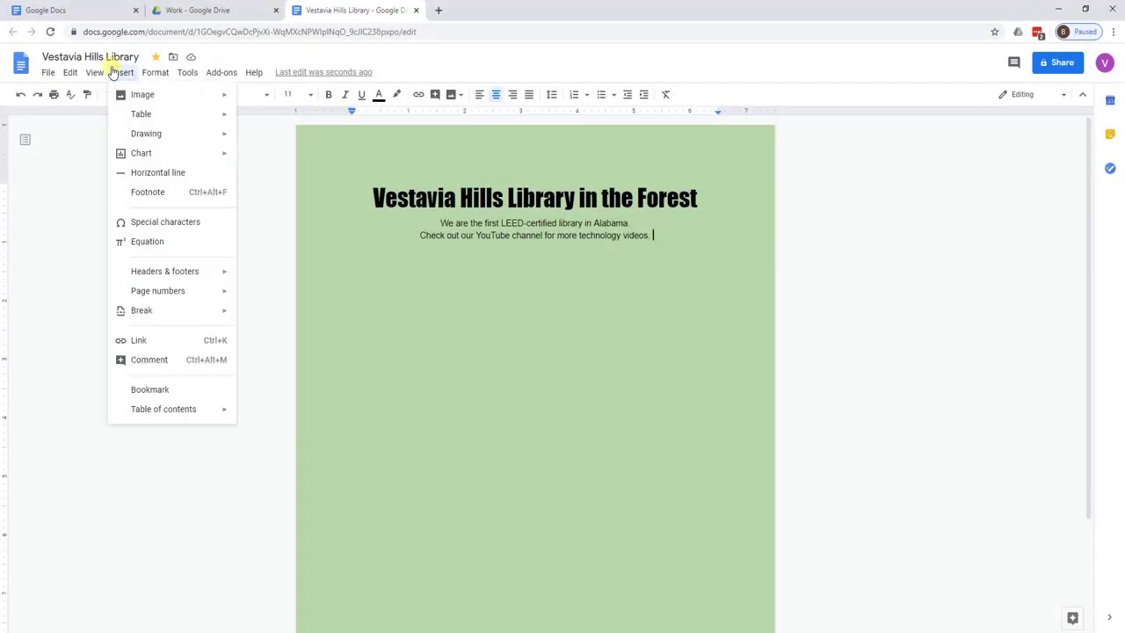
mouse_move(150, 303)
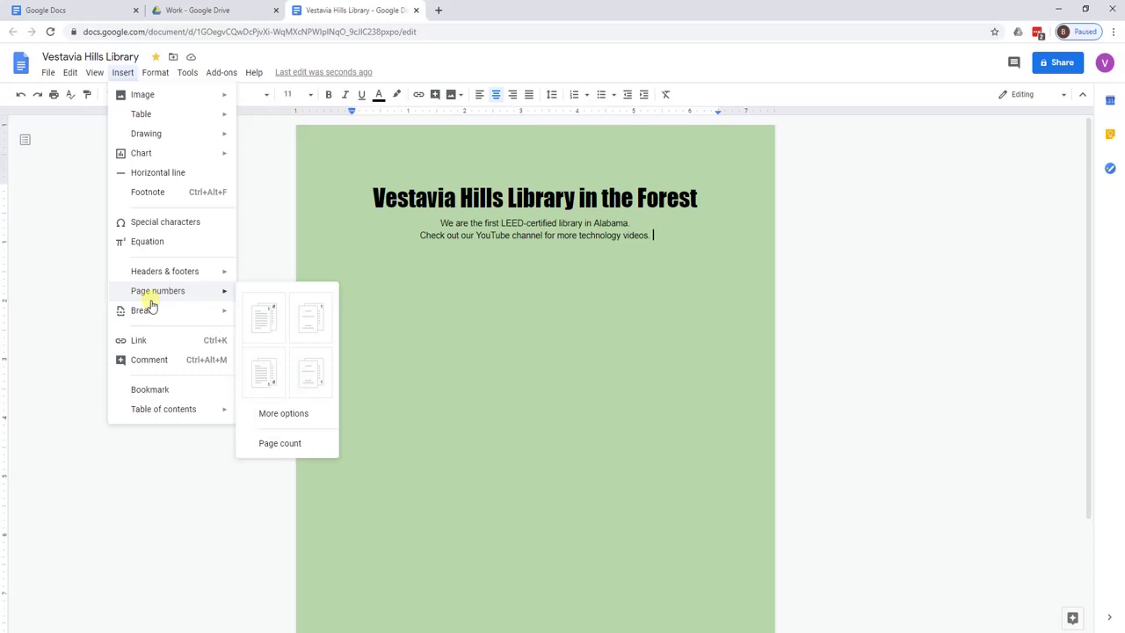
click(264, 374)
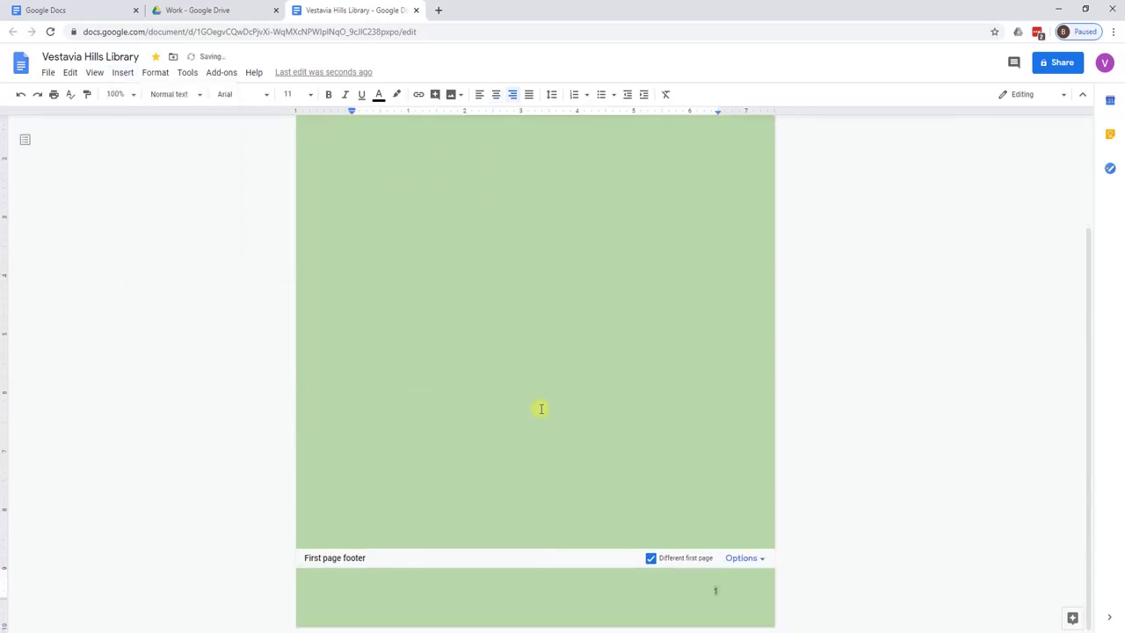
click(603, 503)
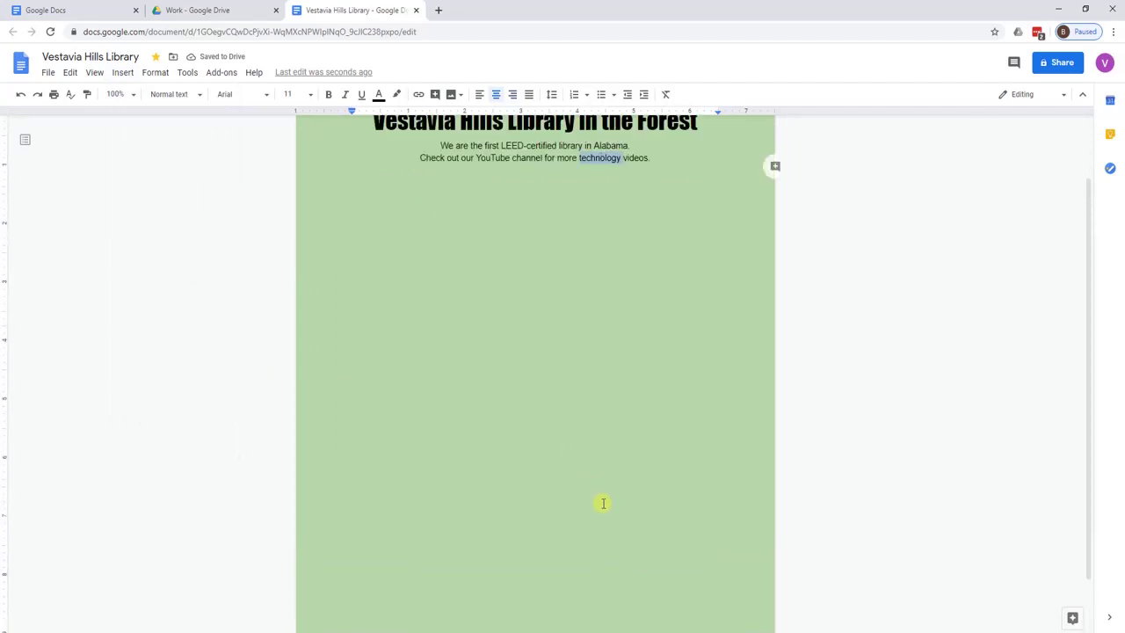
scroll(603, 503, down, 5)
scroll(604, 503, up, 5)
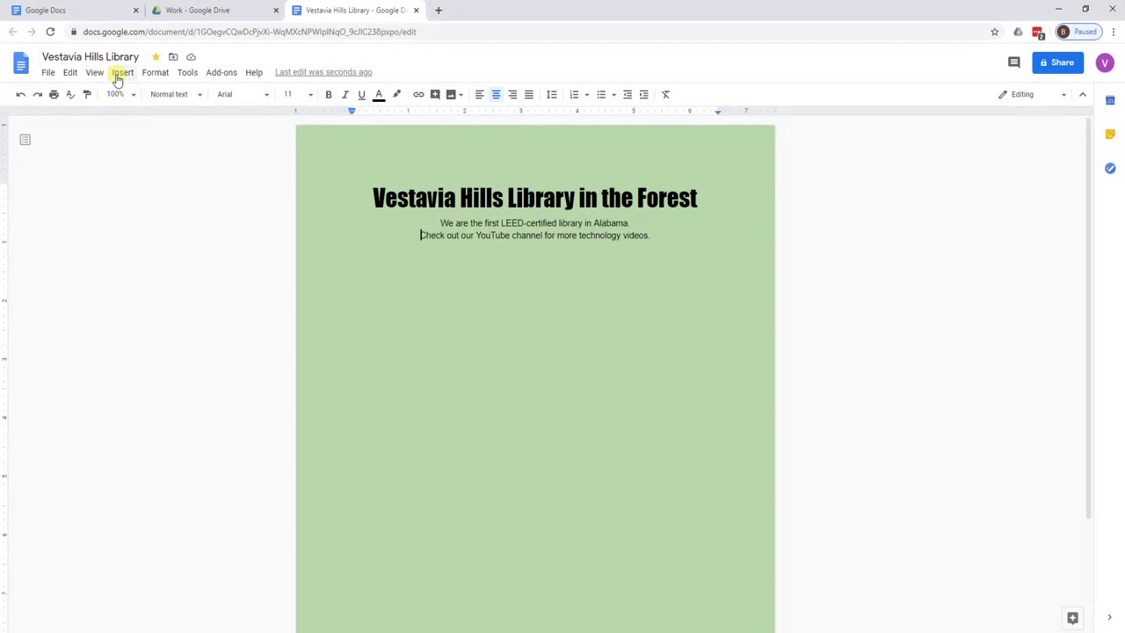
click(119, 75)
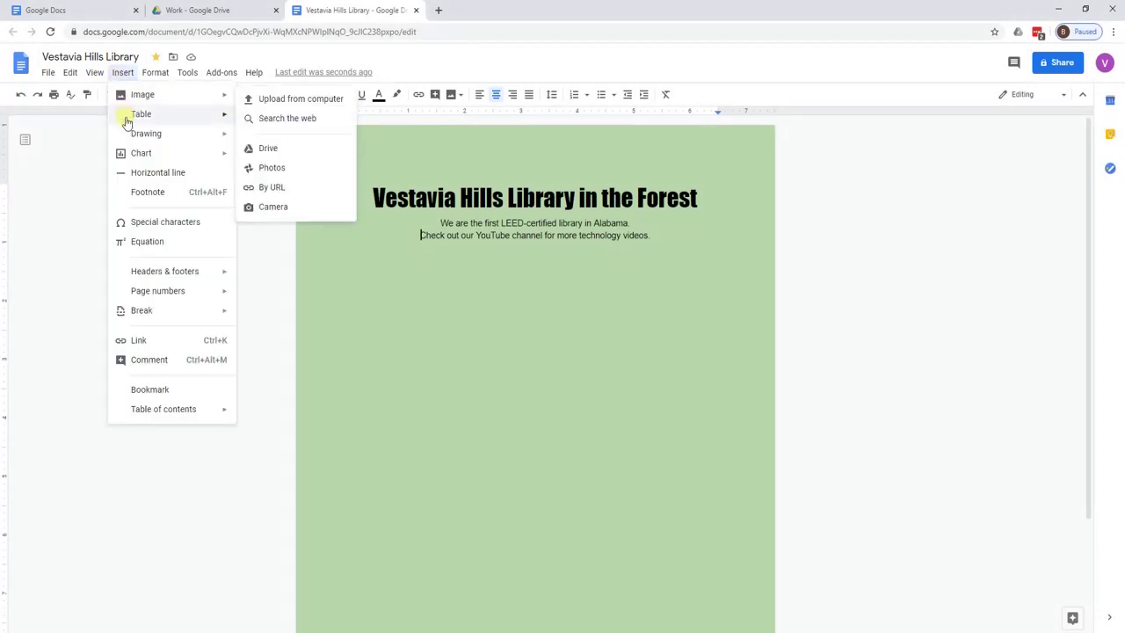
mouse_move(127, 123)
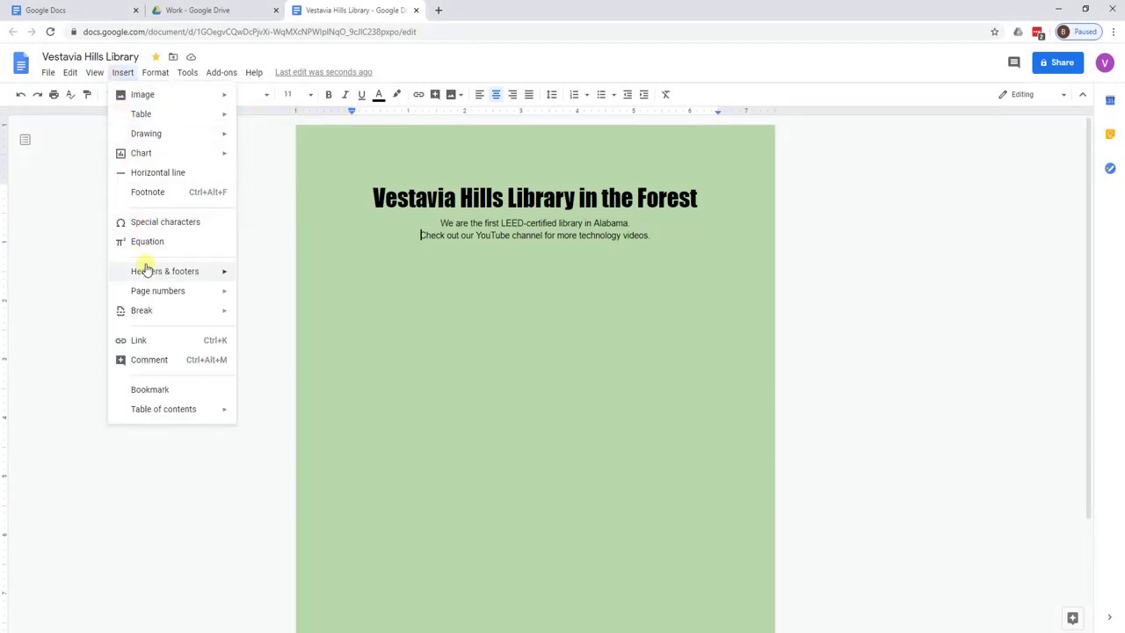
mouse_move(146, 280)
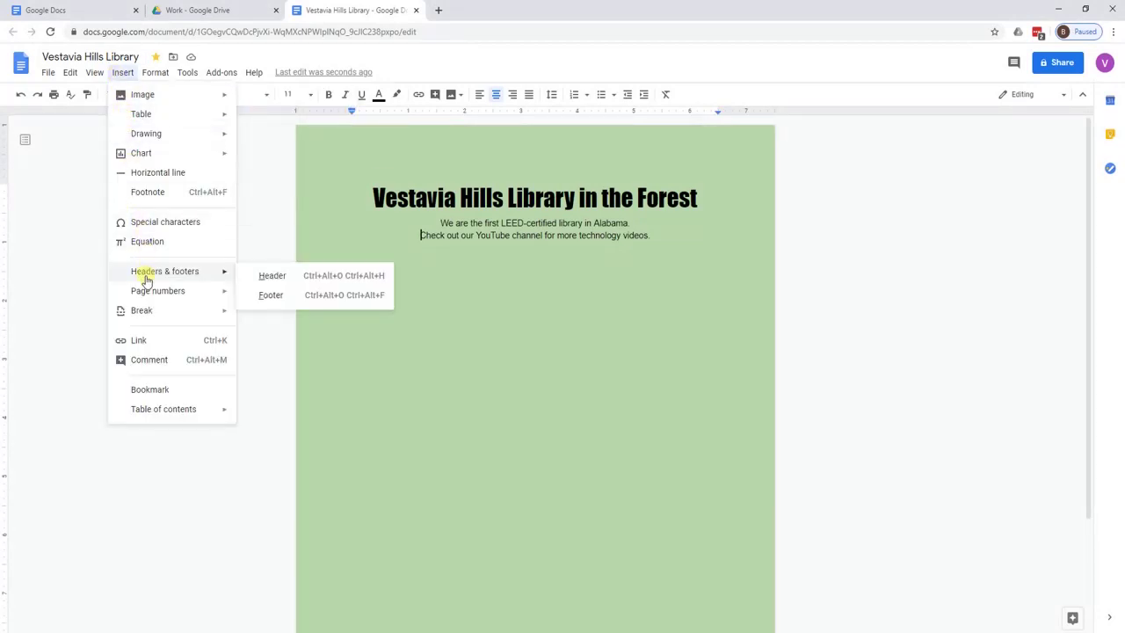
click(154, 451)
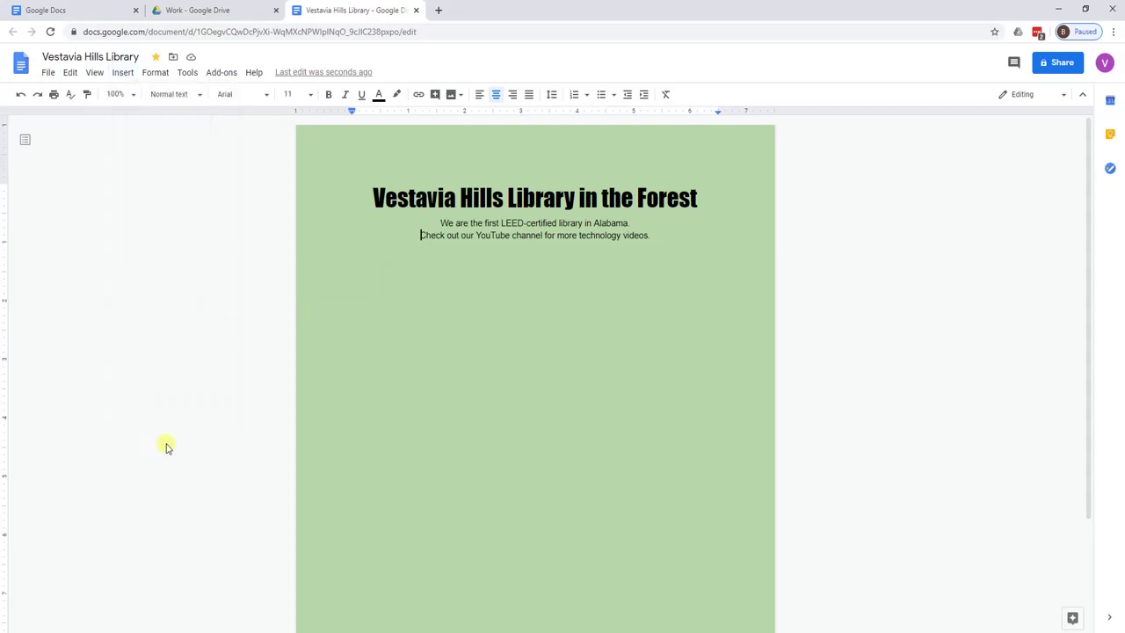
Browse the Explore panel's topics and images, then select 'Vestavia Hills Library' in the title.
click(1064, 620)
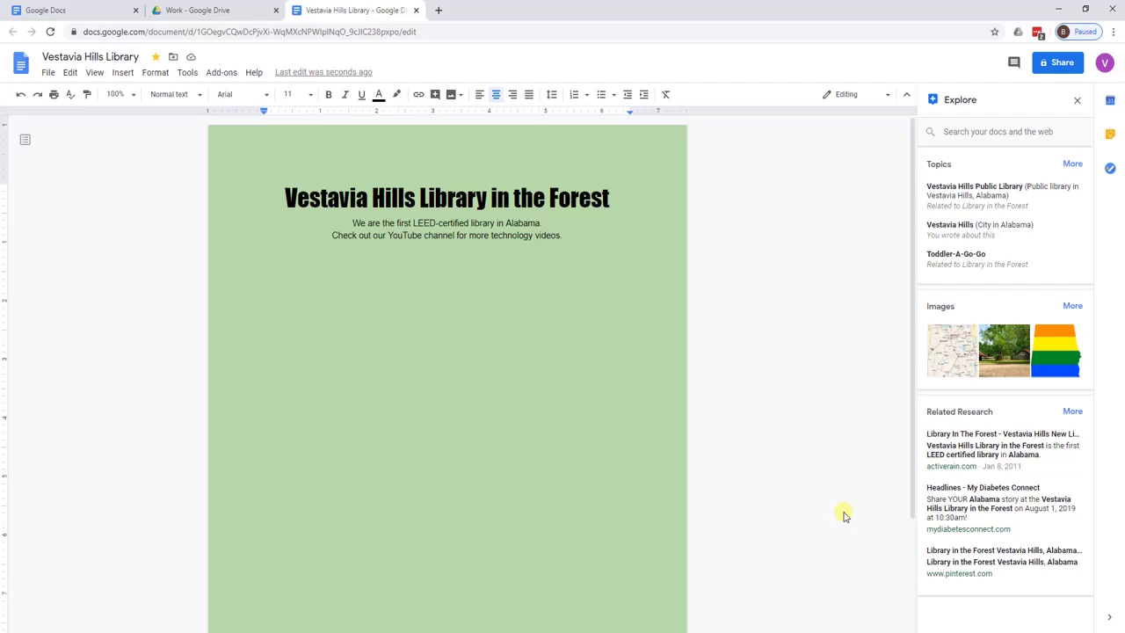
click(1066, 306)
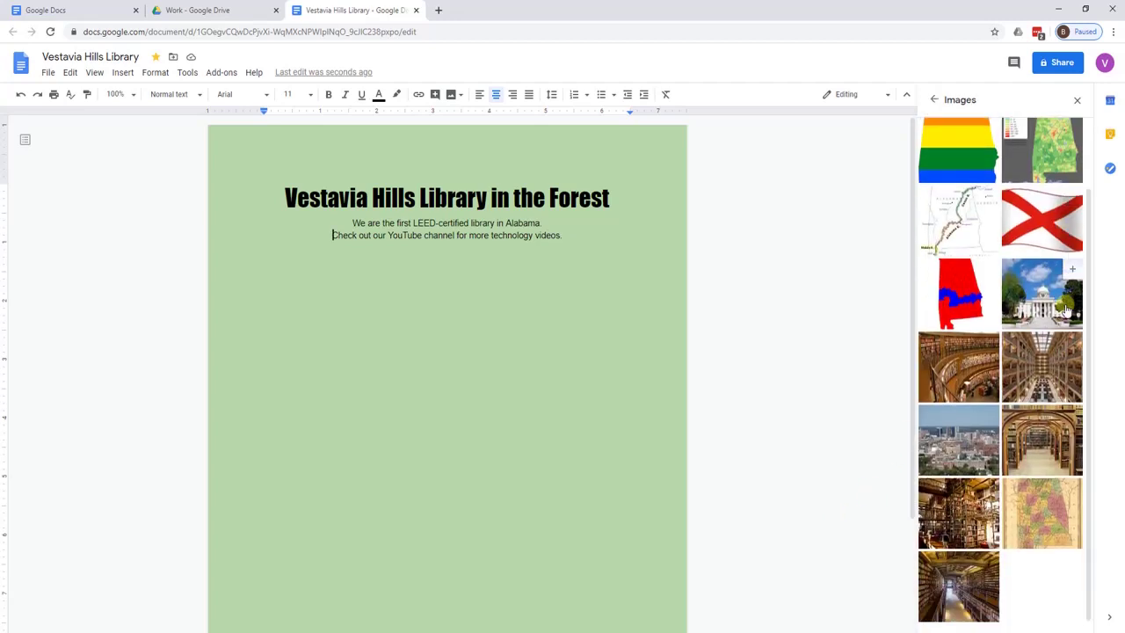
click(934, 99)
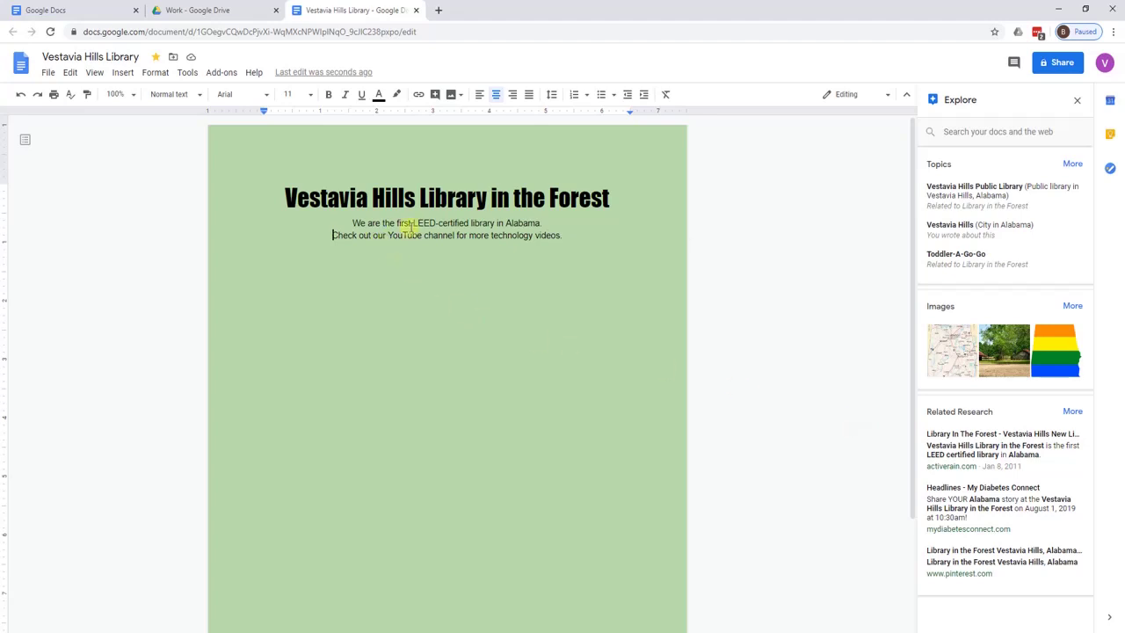
drag(286, 198, 475, 204)
Insert an Explore image of the library building after the 'Alabama.' sentence.
right_click(467, 208)
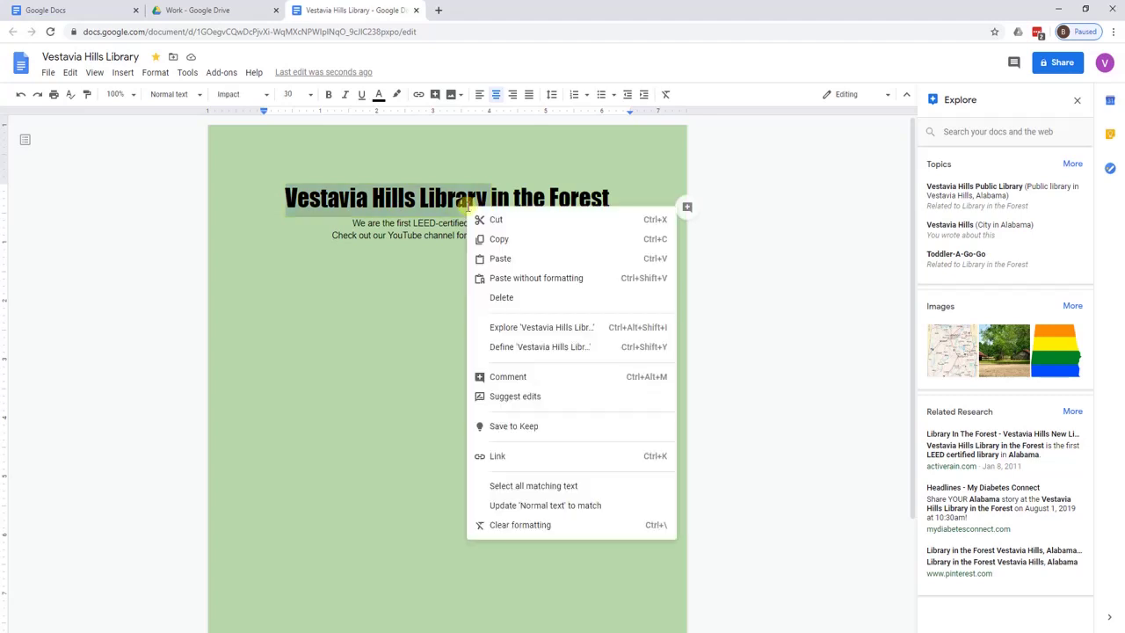
click(534, 331)
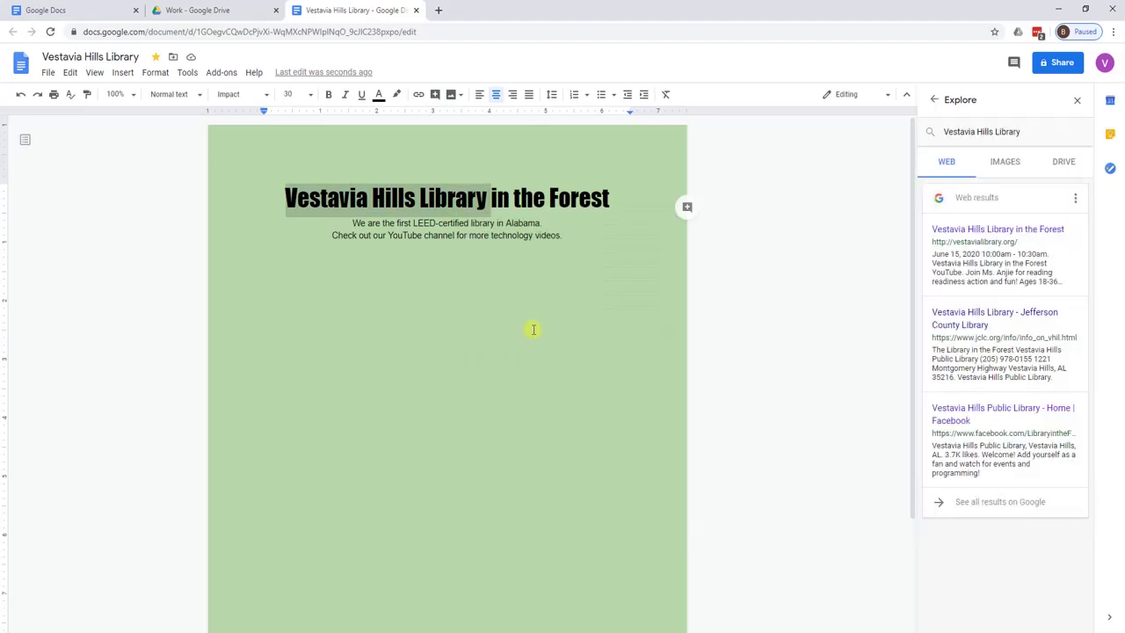
click(1004, 168)
mouse_move(980, 231)
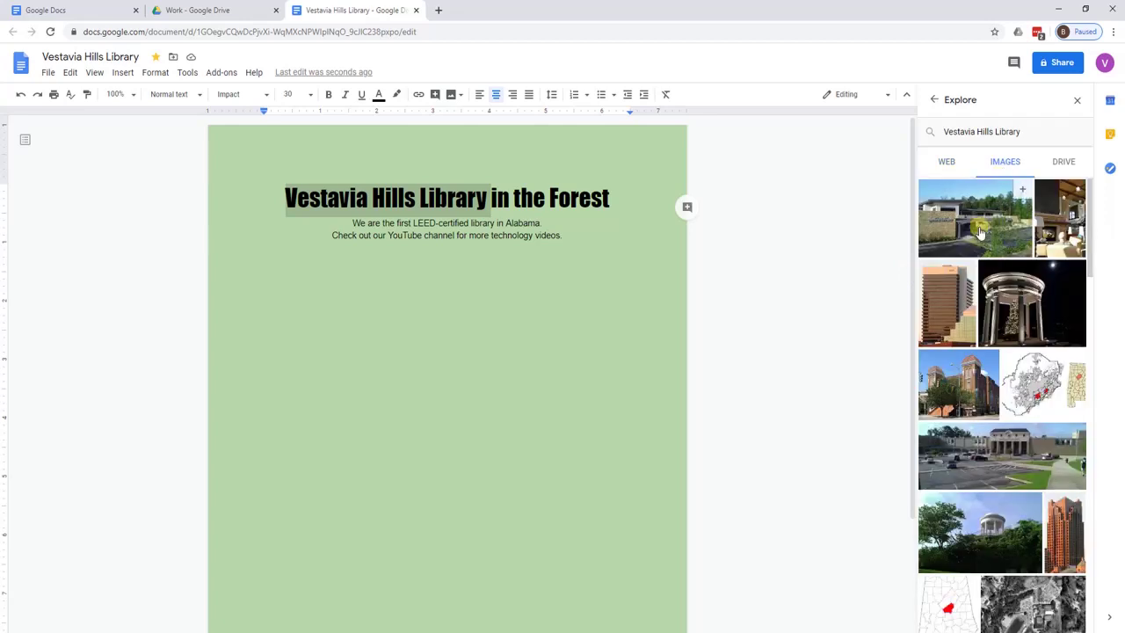
click(542, 223)
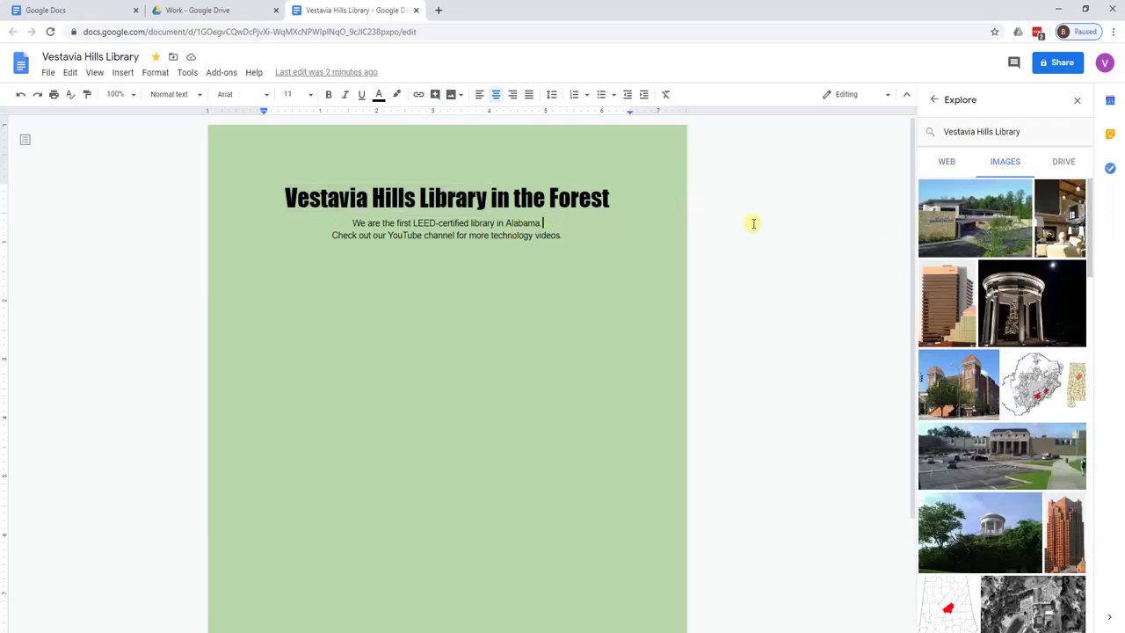
click(980, 224)
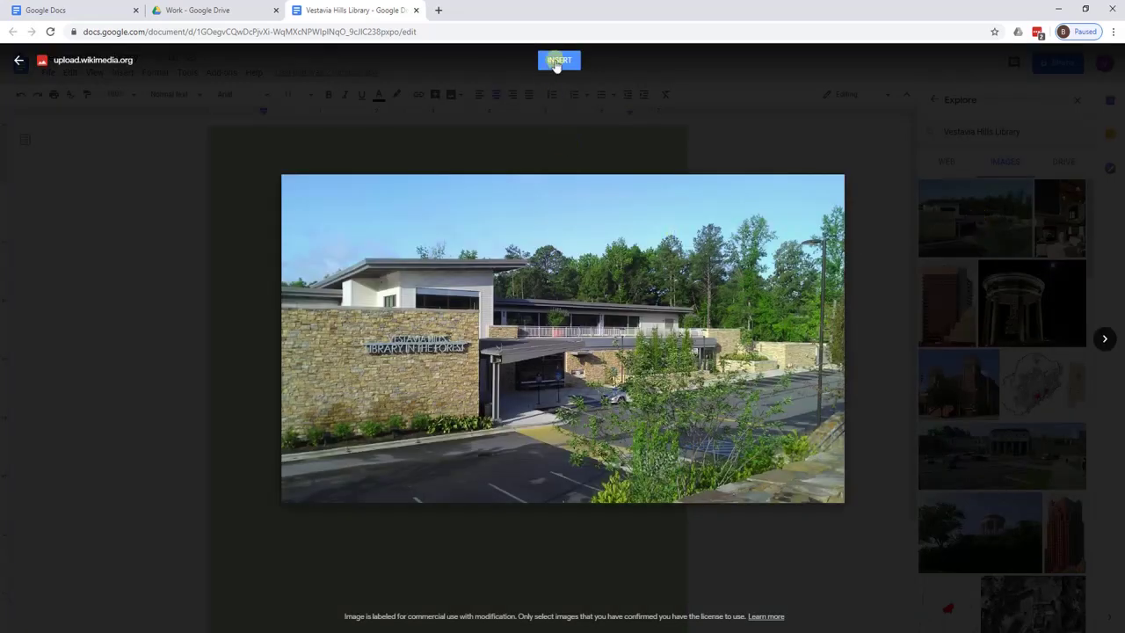
click(559, 60)
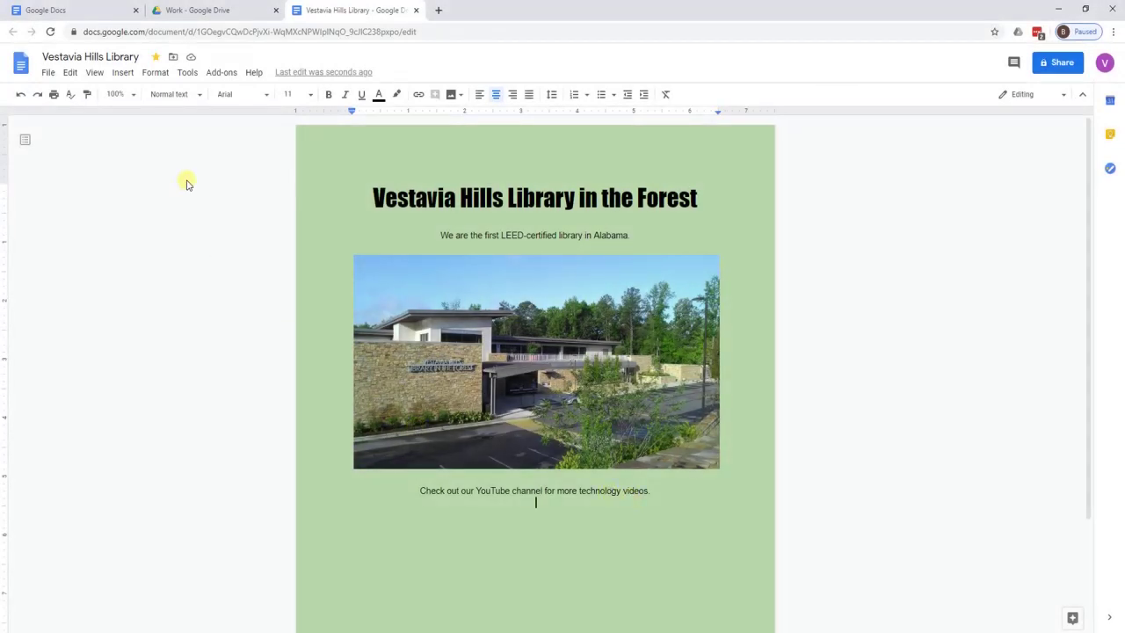
Use Voice typing to dictate a sentence inviting readers to follow the library on Facebook.
click(185, 75)
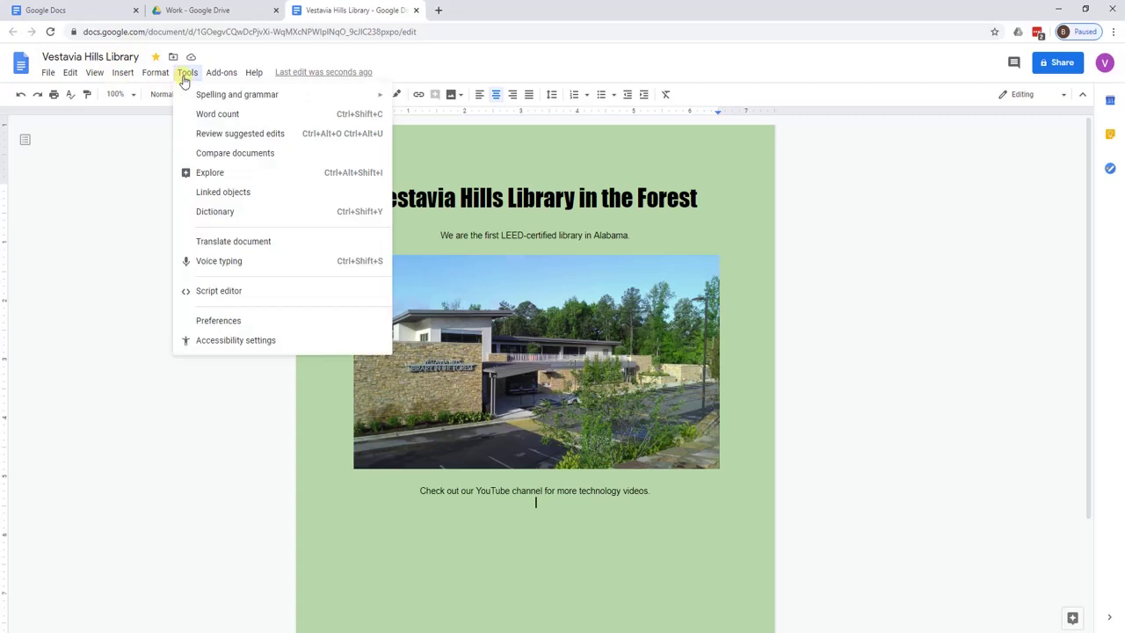
click(252, 267)
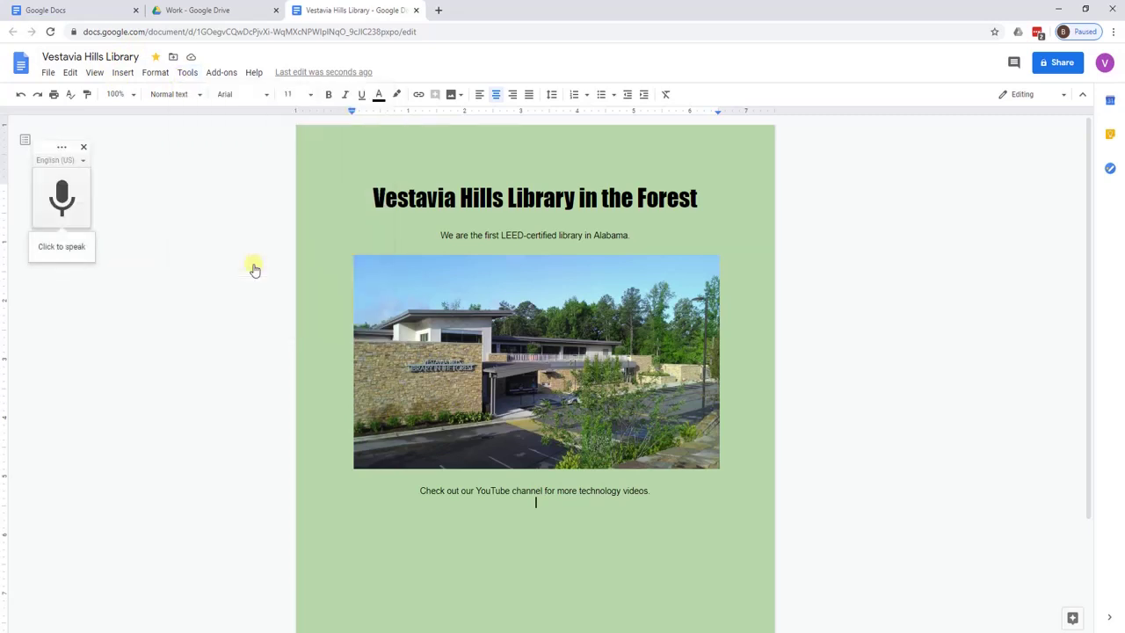
click(60, 199)
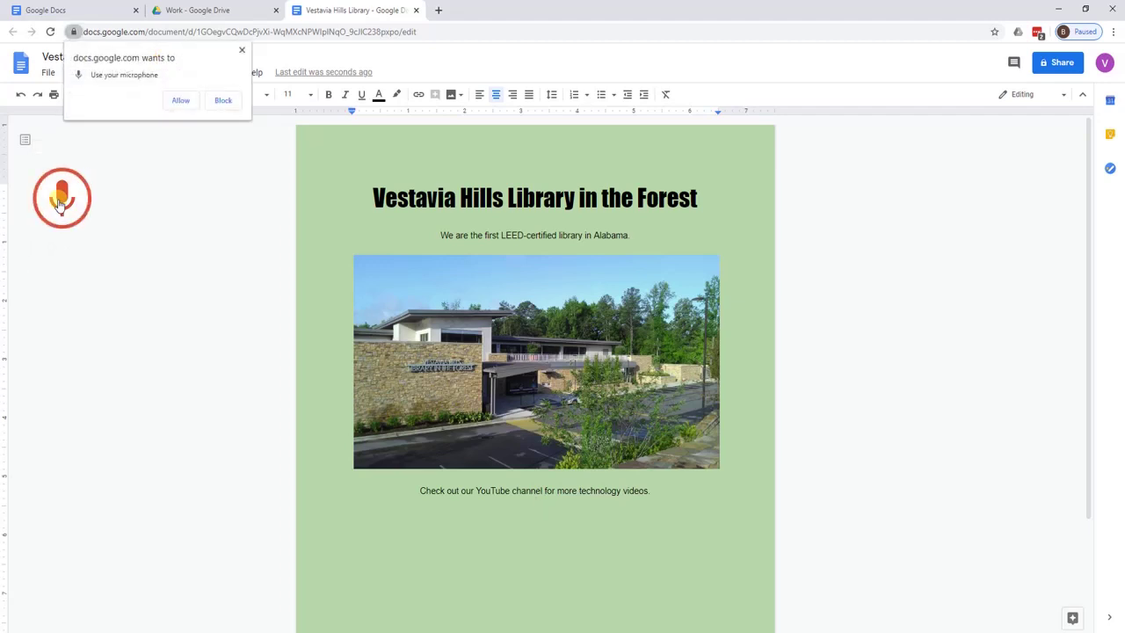
click(182, 102)
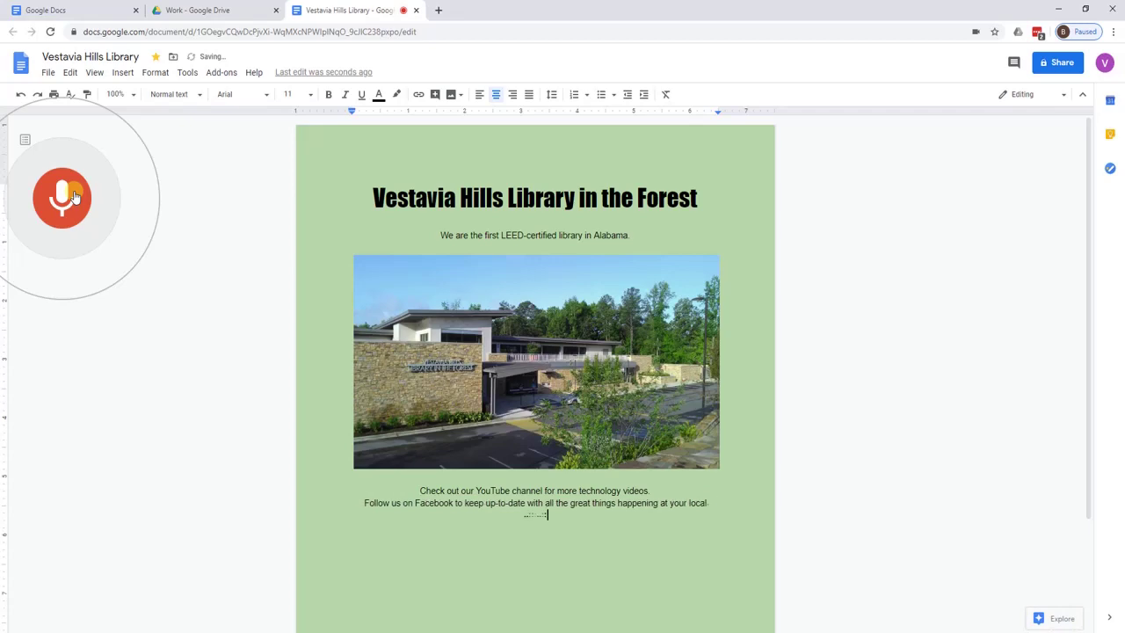
click(76, 215)
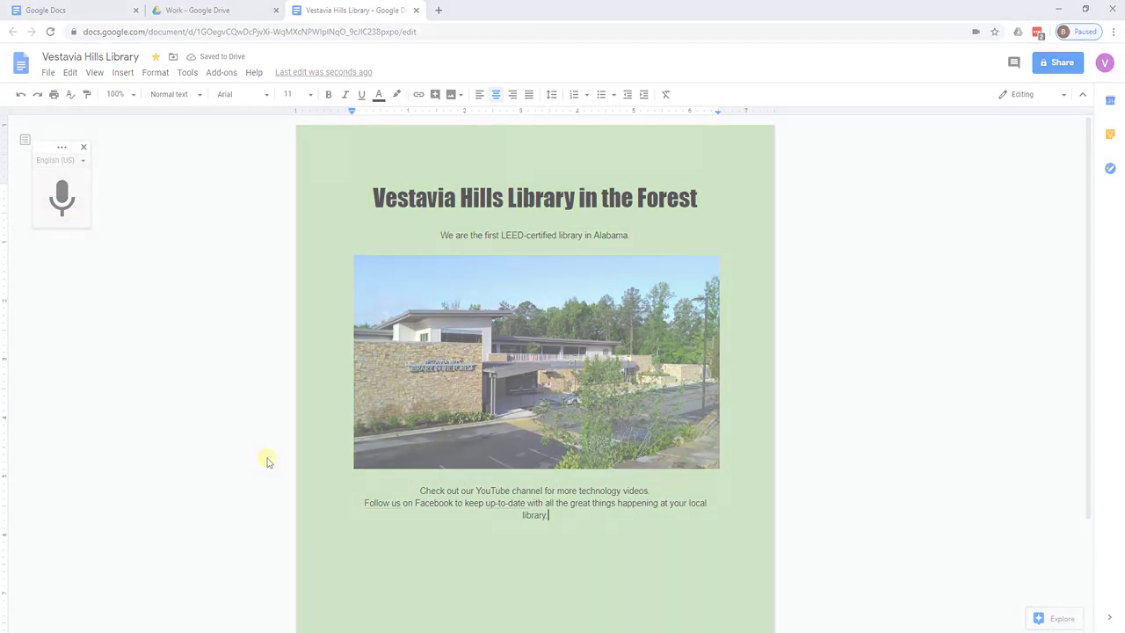
click(84, 147)
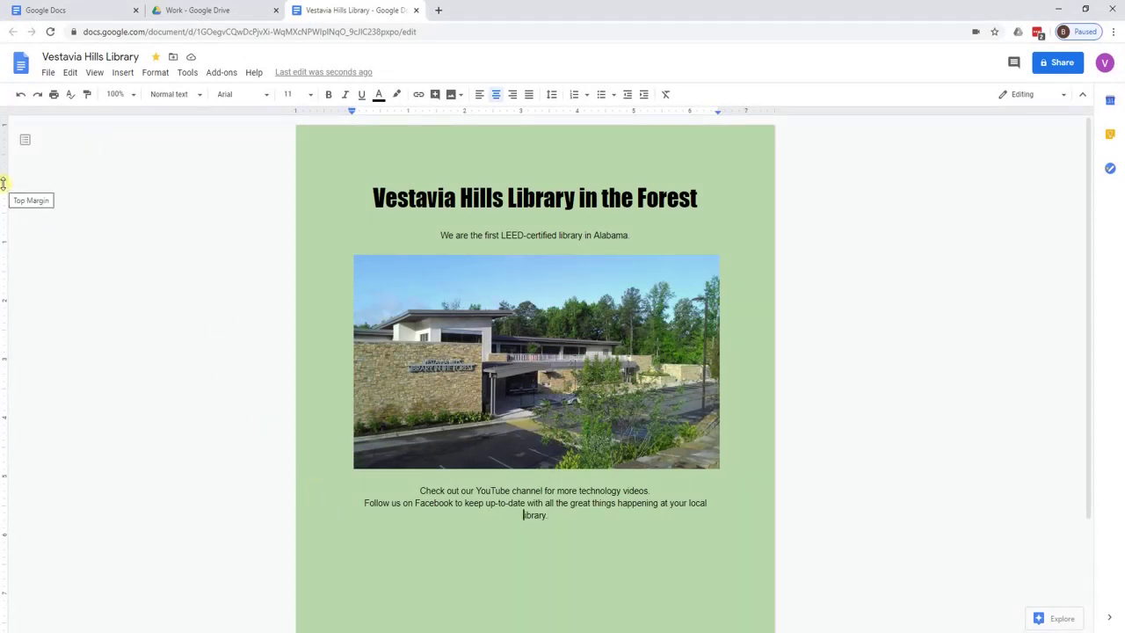
Narrow the top, right and left page margins, bringing the left margin to 0.69.
drag(3, 183, 5, 167)
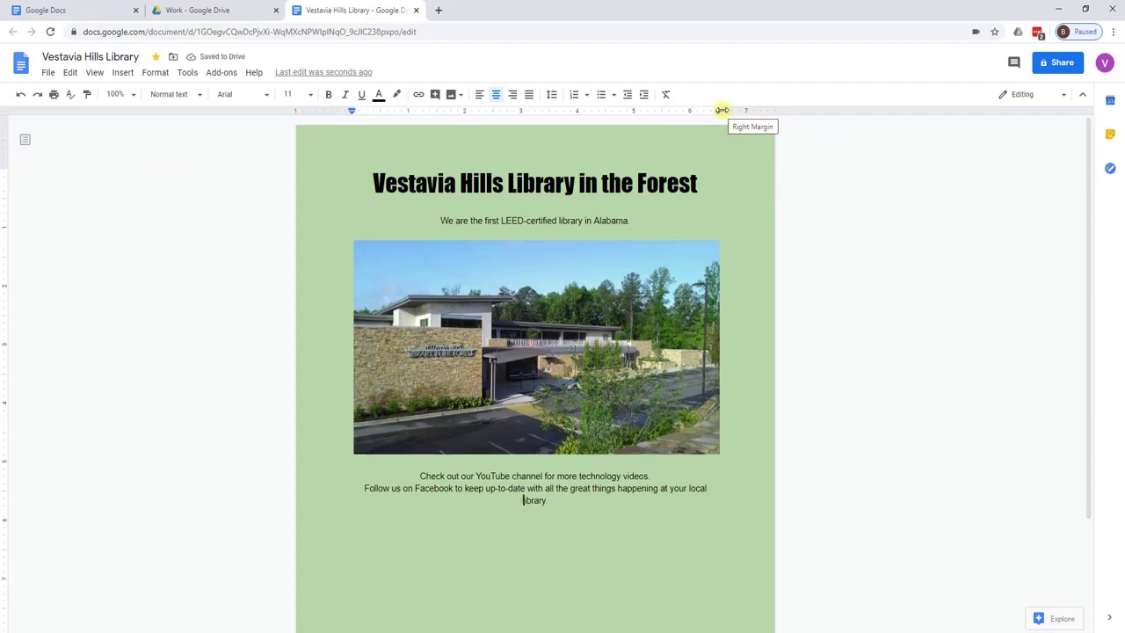
drag(723, 109, 744, 109)
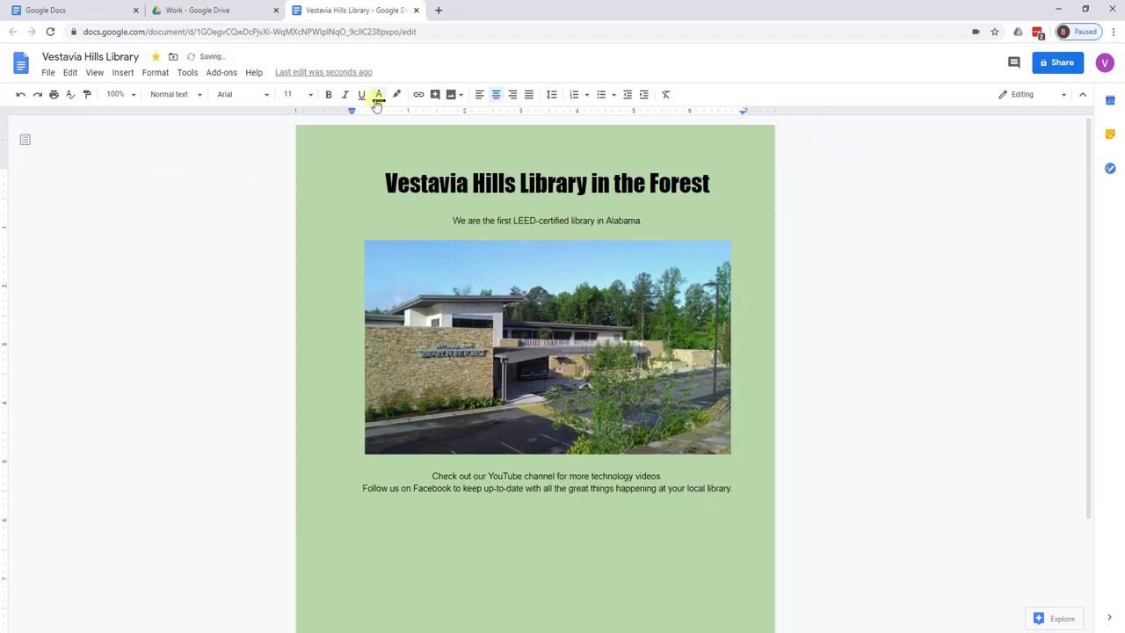
drag(356, 111, 331, 111)
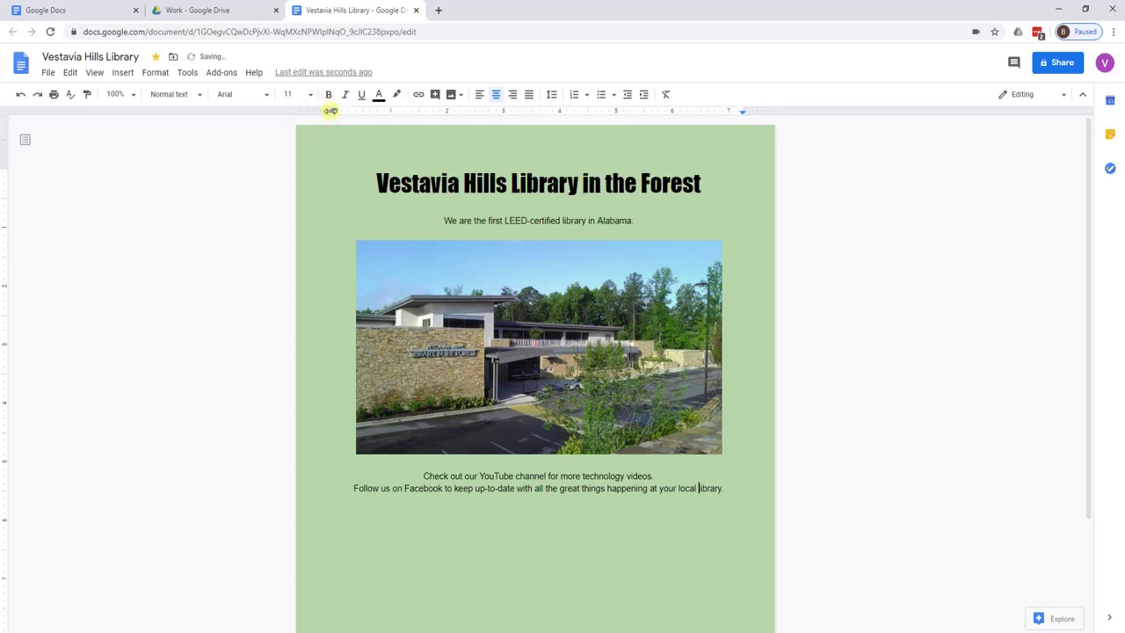
scroll(304, 464, down, 2)
scroll(303, 462, up, 2)
Set the flyer's General access to Anyone with the link as Editor and copy the link.
click(1055, 68)
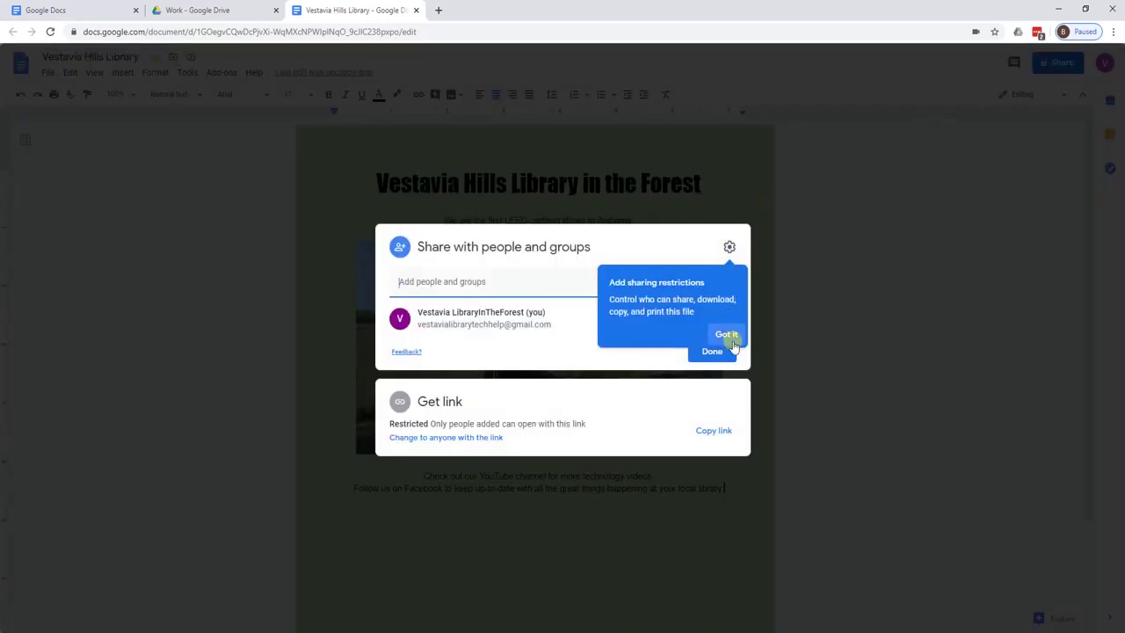
click(730, 339)
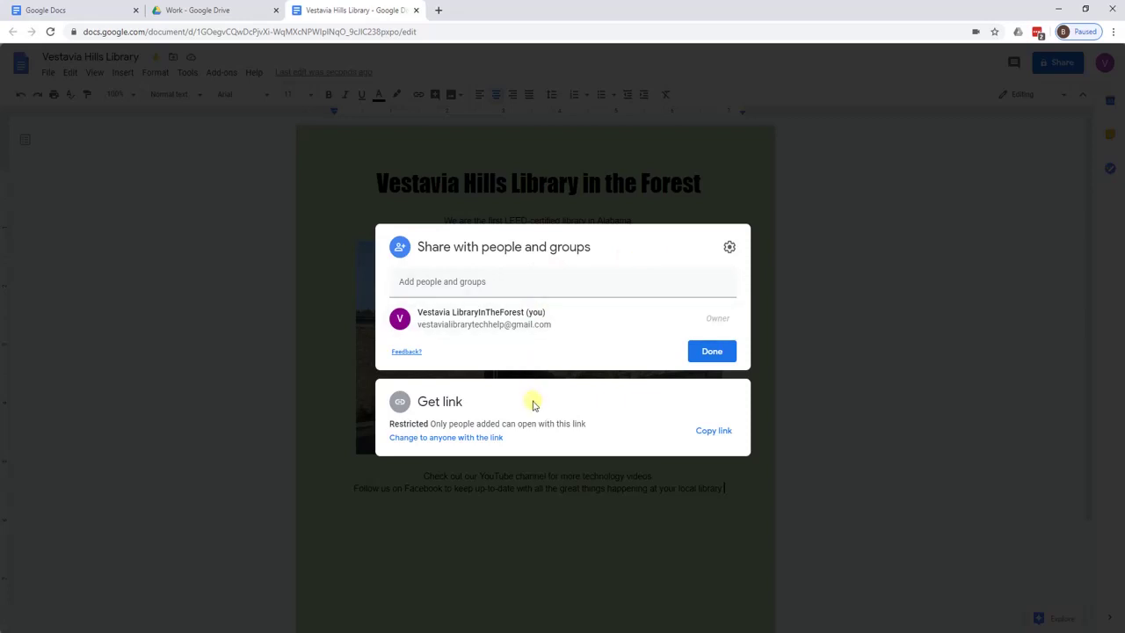
click(453, 437)
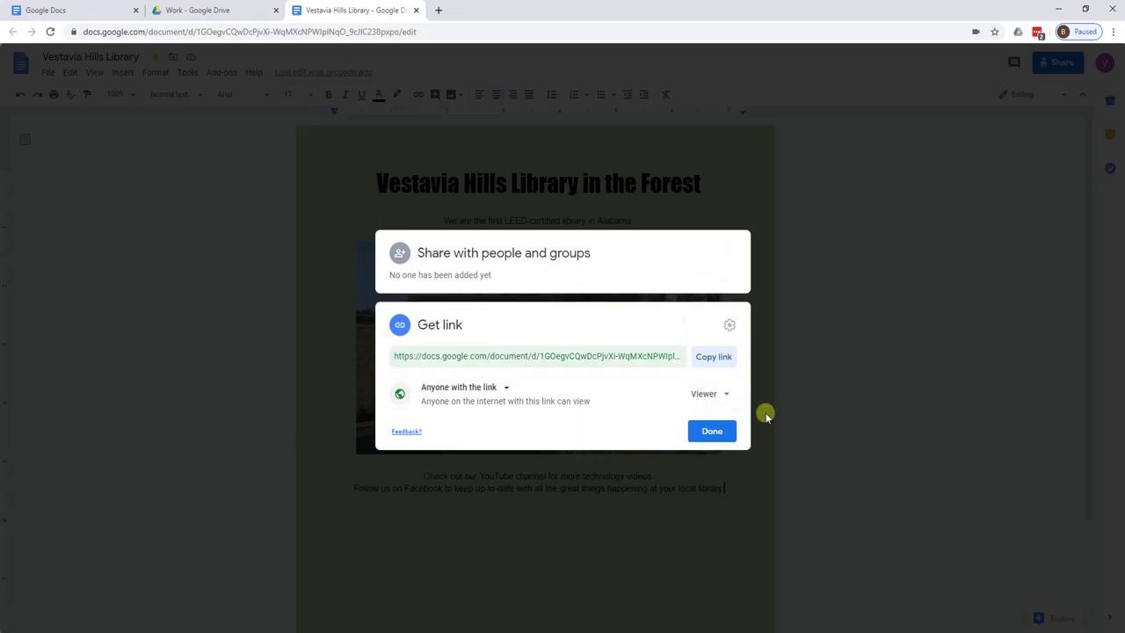
click(727, 397)
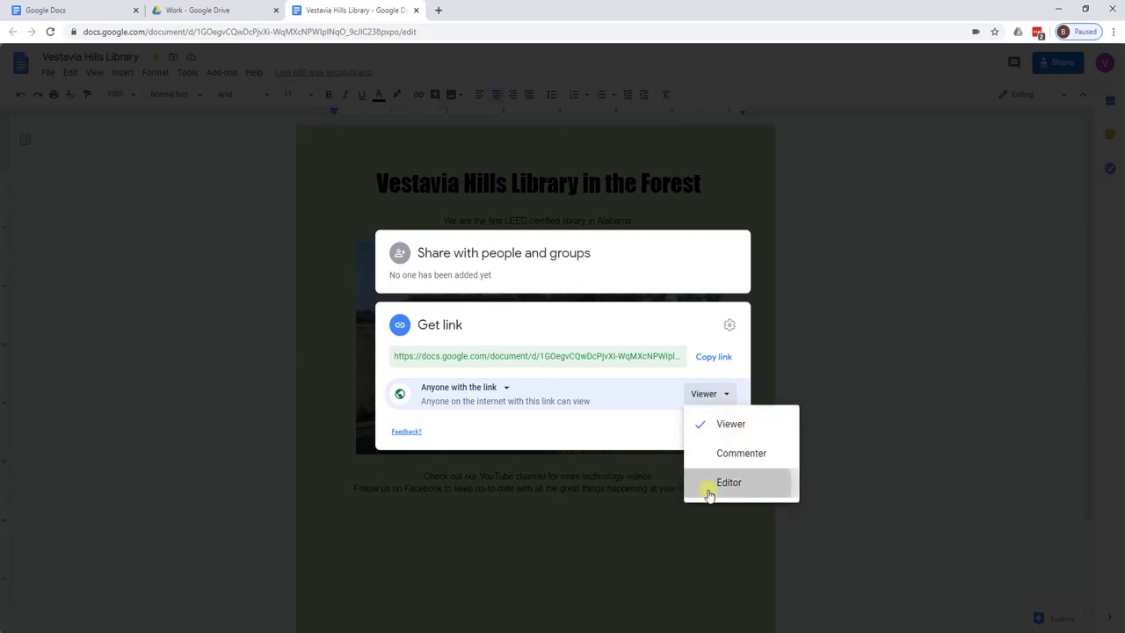
click(710, 486)
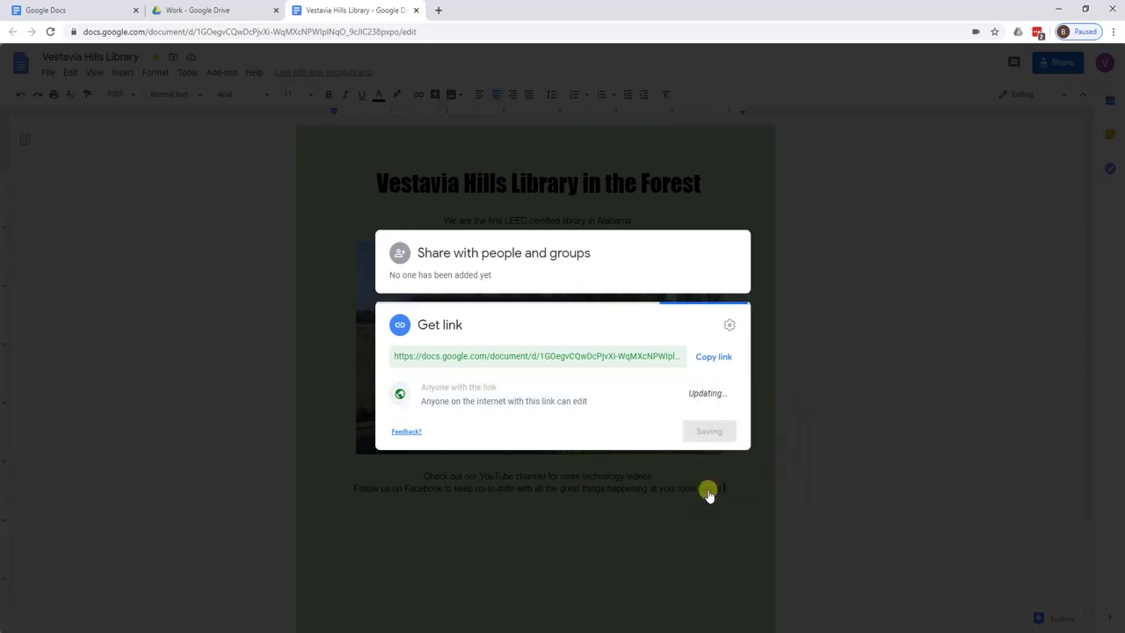
click(717, 357)
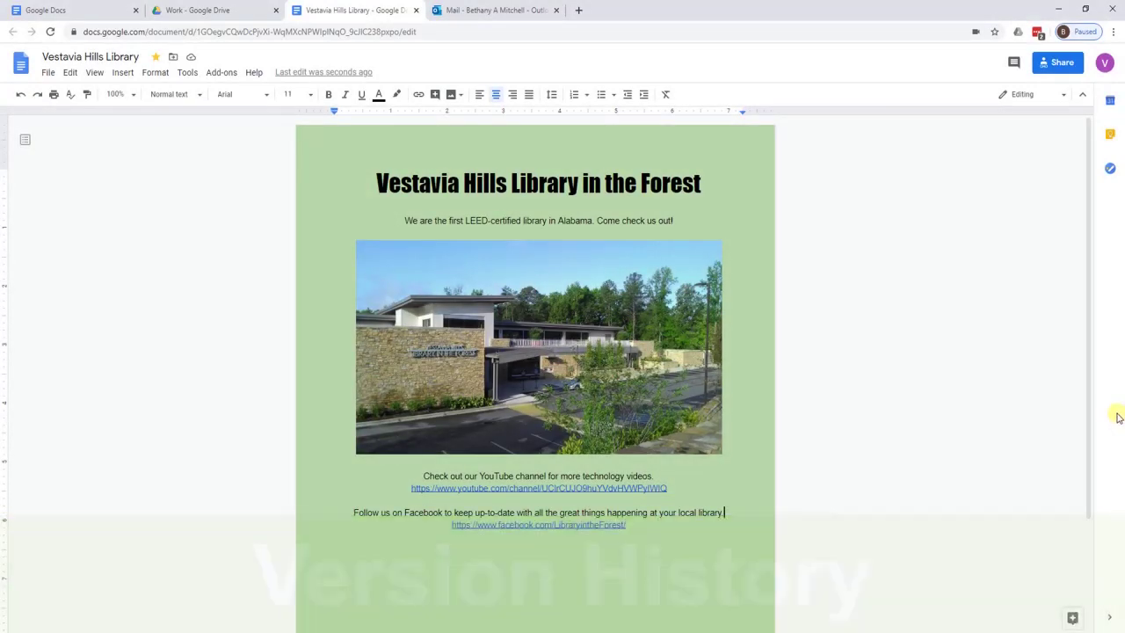
In version history, preview the 4:31 PM version, then name the current version Pre-share.
click(351, 78)
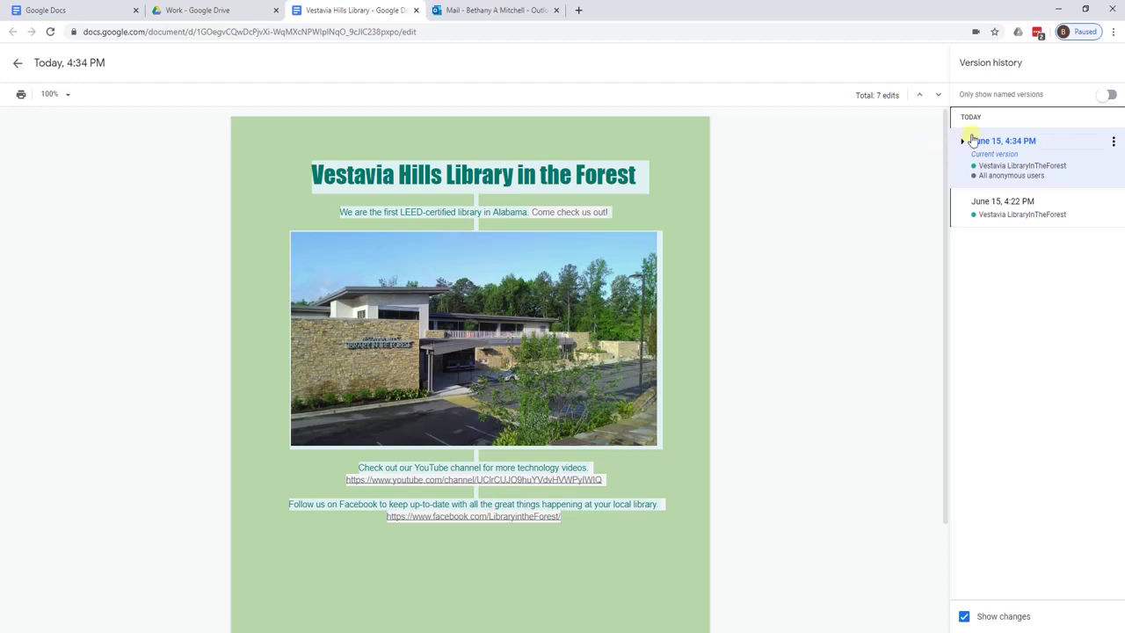
click(963, 143)
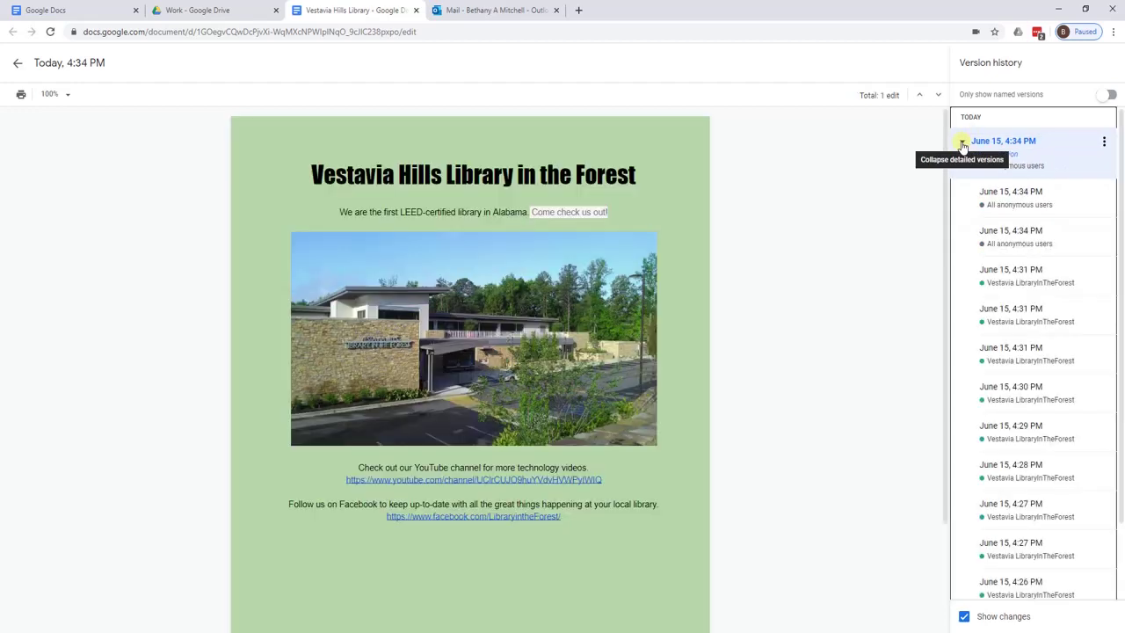
click(993, 319)
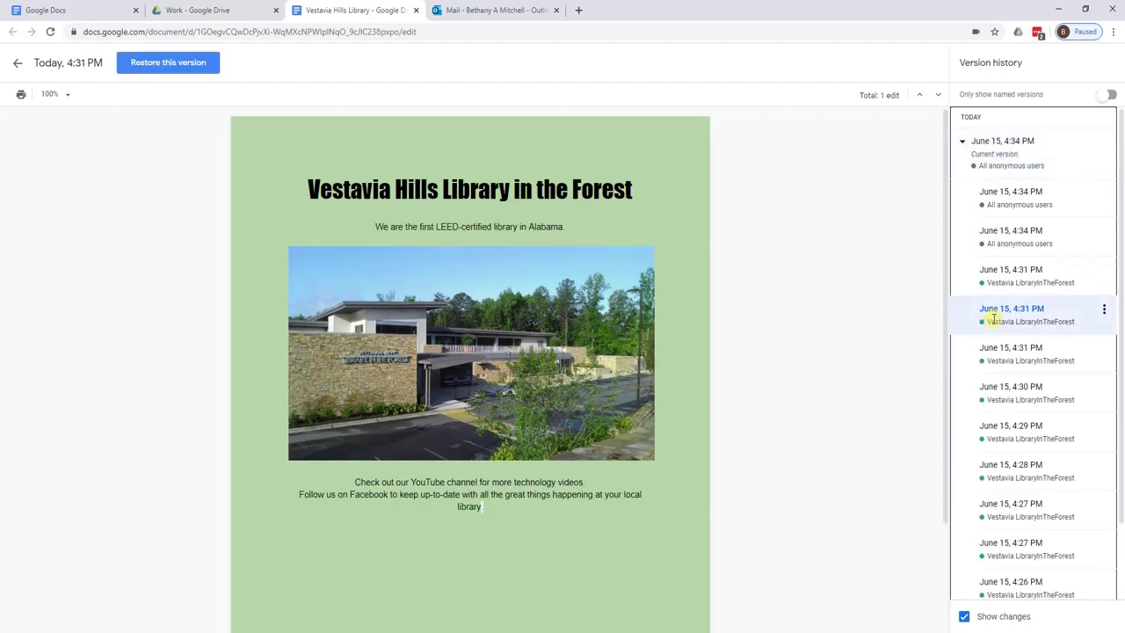
click(1000, 147)
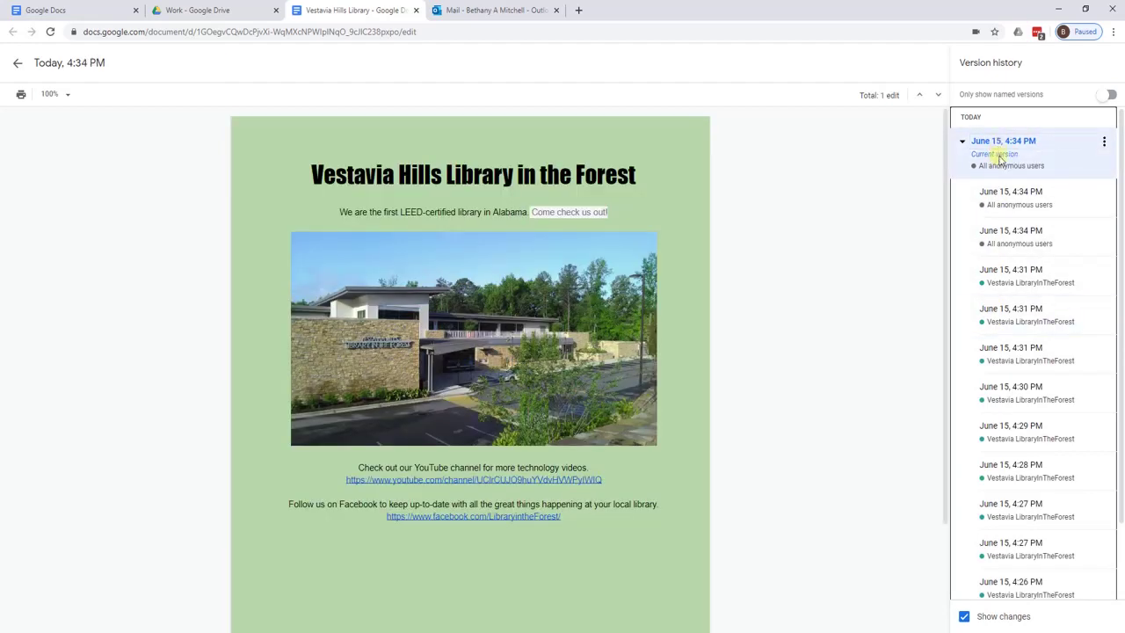
click(1046, 141)
text(Dr)
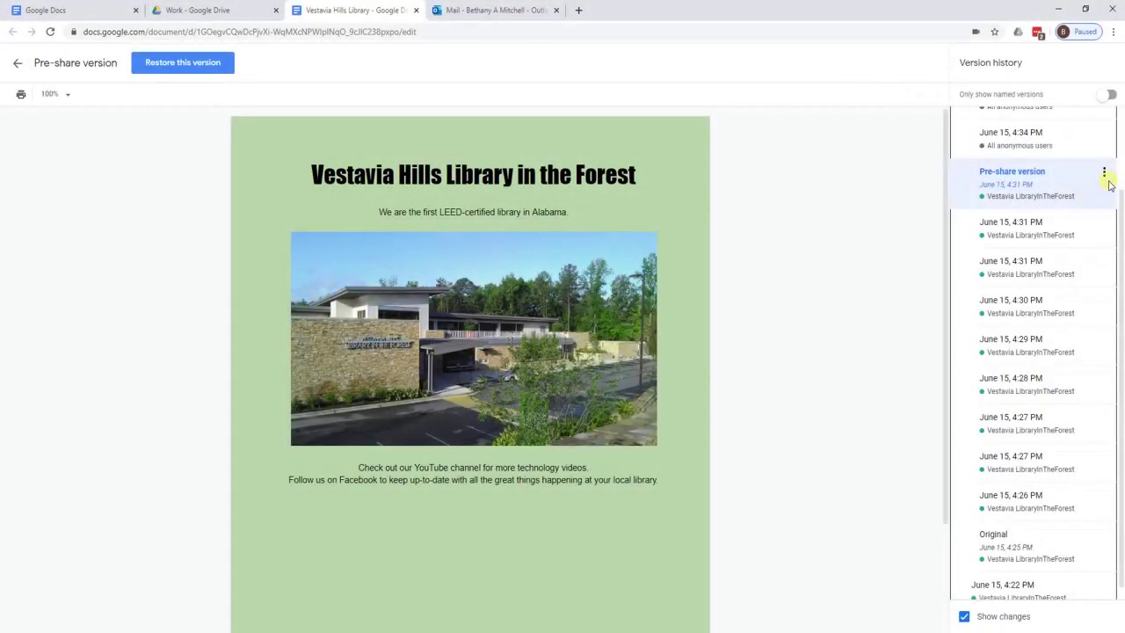
Make a copy of the Pre-share version in the Work folder.
click(1106, 172)
click(1088, 235)
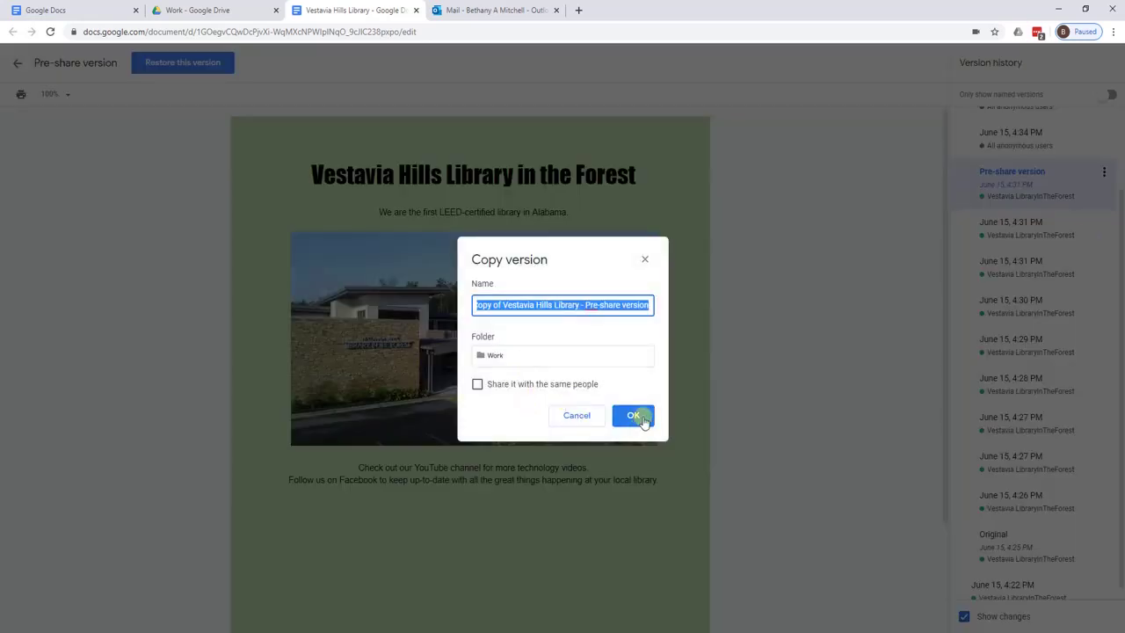
click(640, 415)
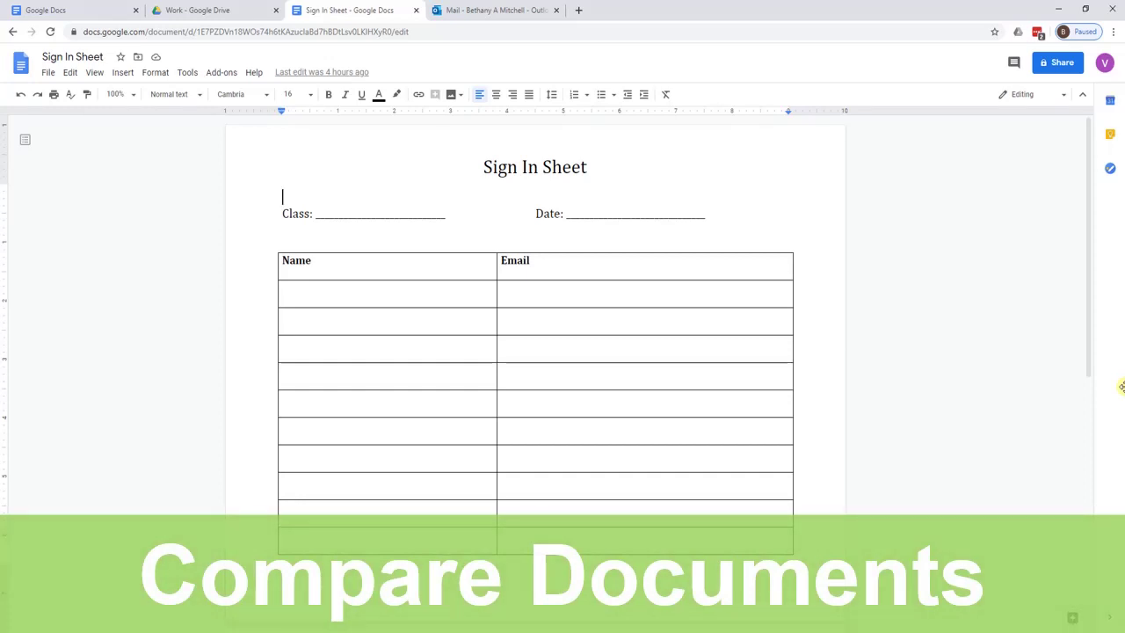
Compare Sign In Sheet against Revised Sign In Sheet chosen from My Drive.
click(185, 74)
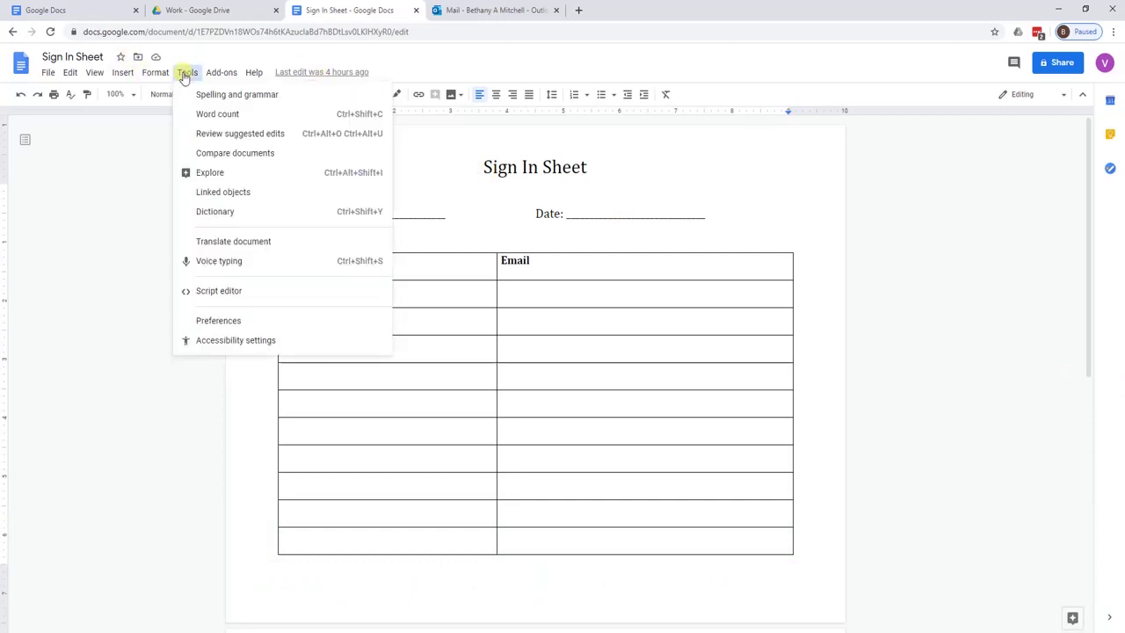
click(215, 155)
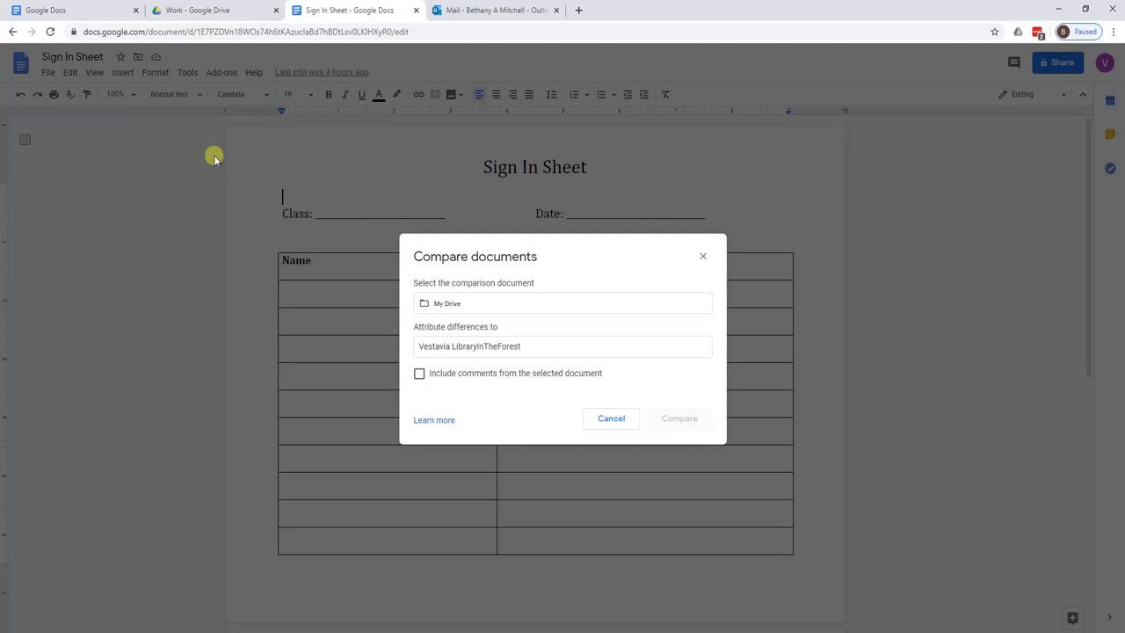
click(474, 304)
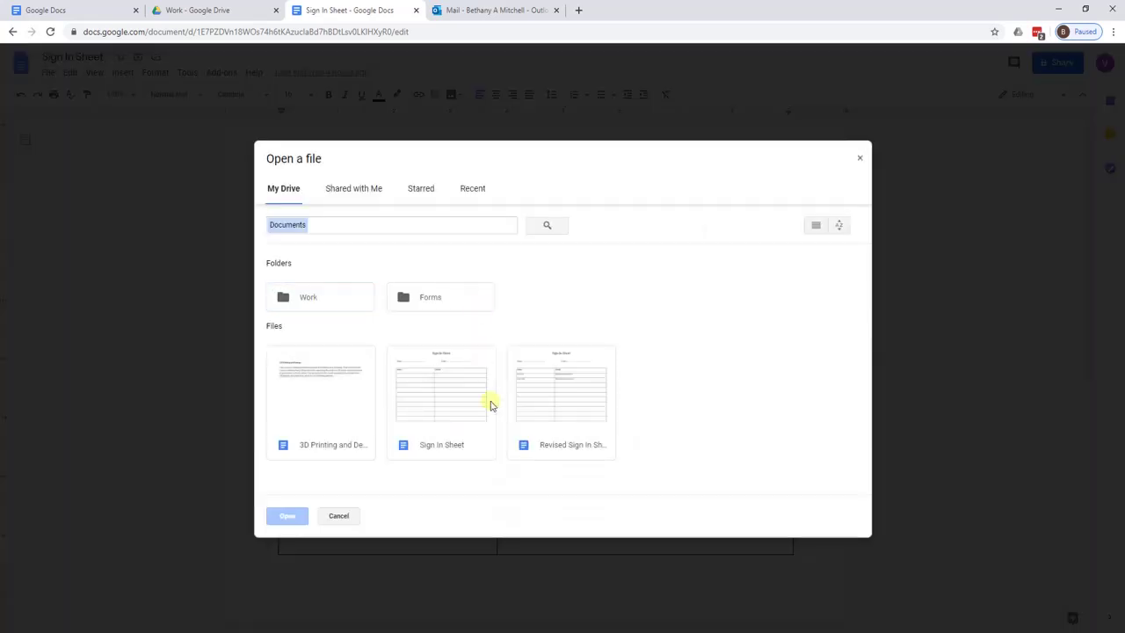
click(533, 414)
click(289, 519)
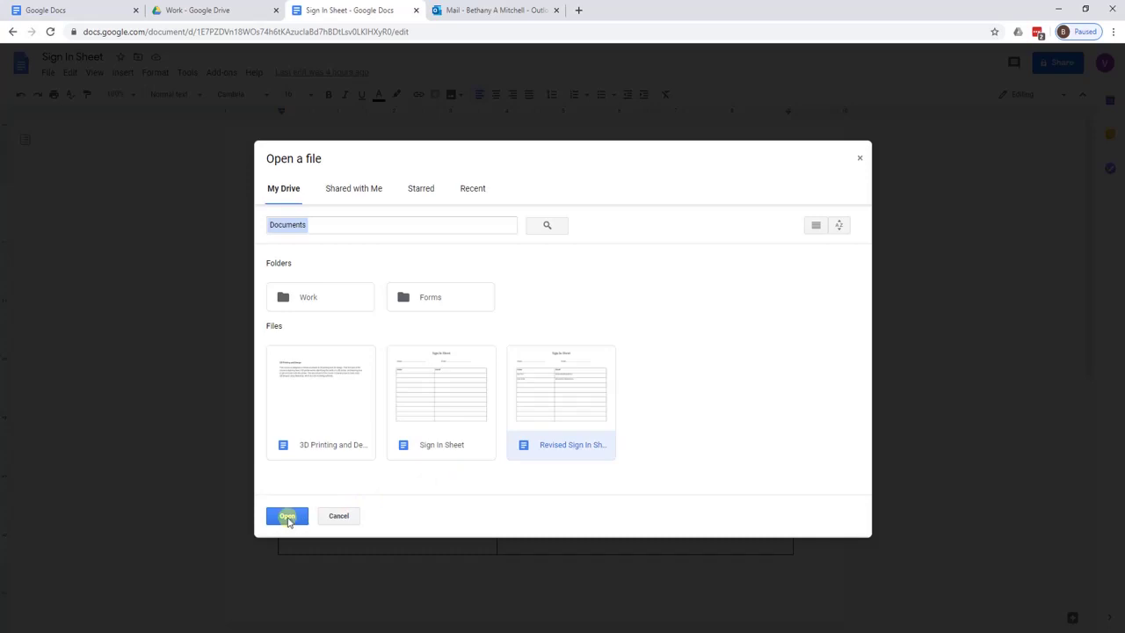
click(288, 518)
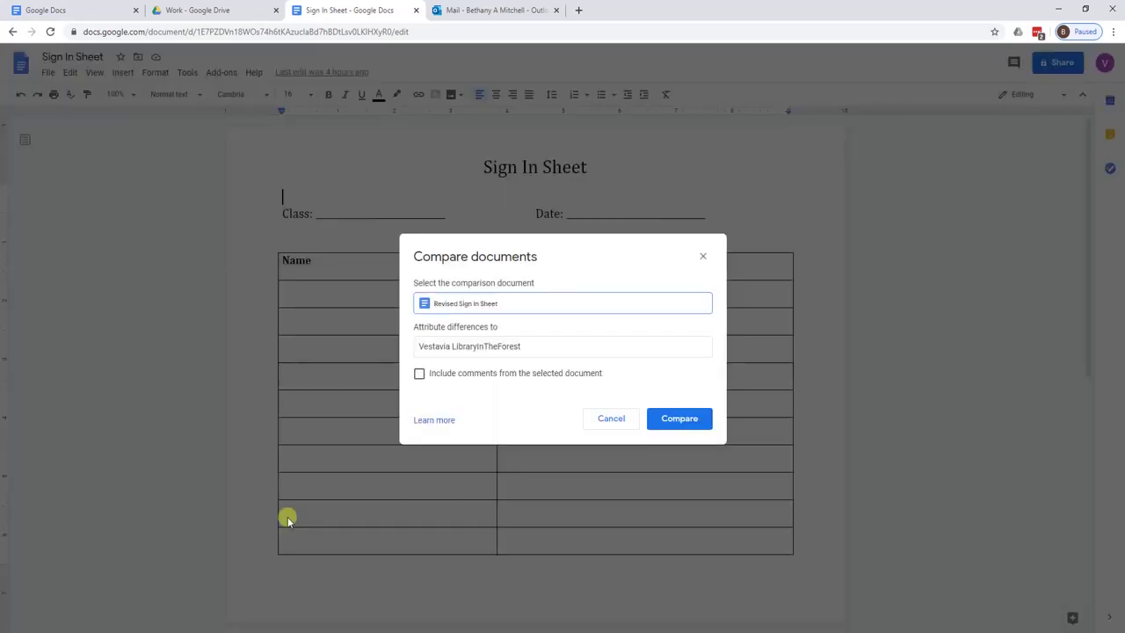
click(707, 426)
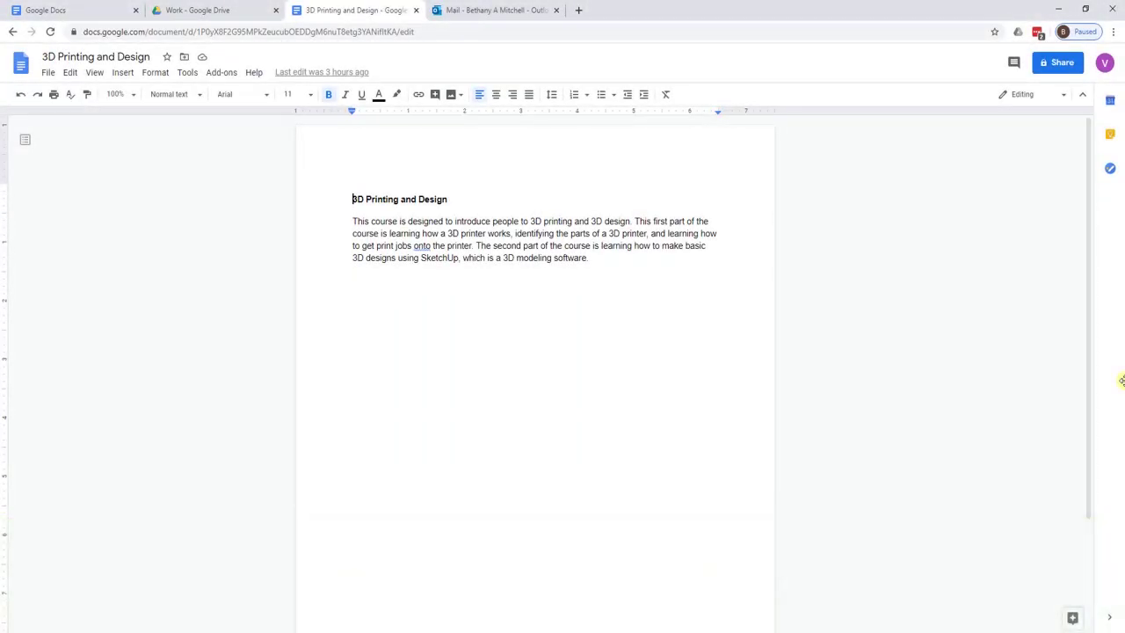
In Suggesting mode, rewrite the opening as 'Get an introduction to', drop '3D', and substitute 'See'.
click(1020, 95)
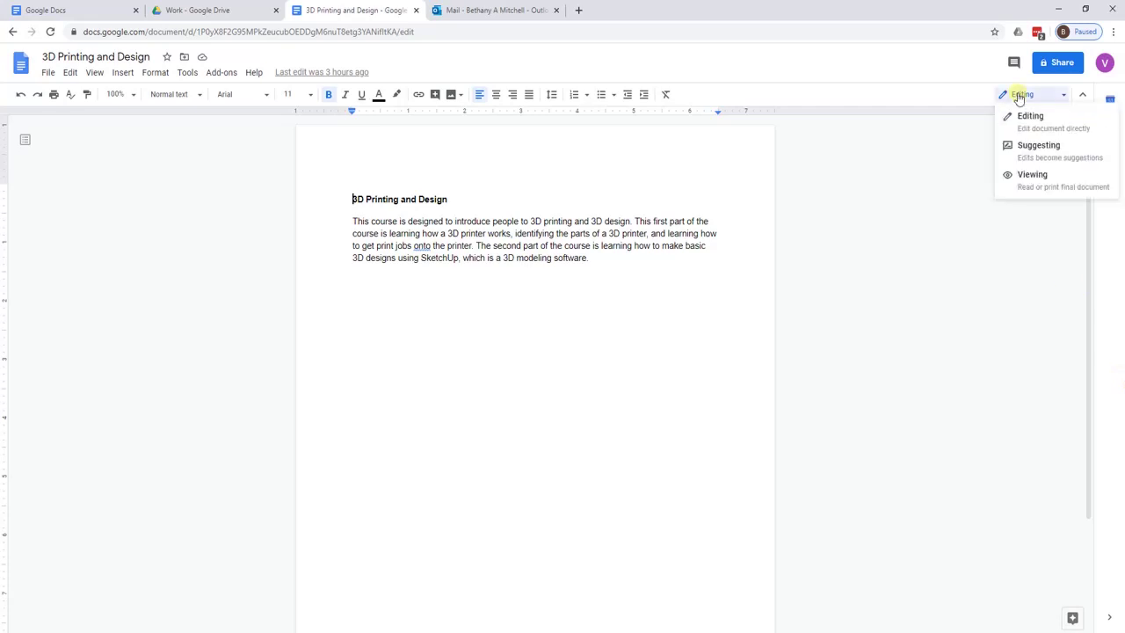
click(1038, 149)
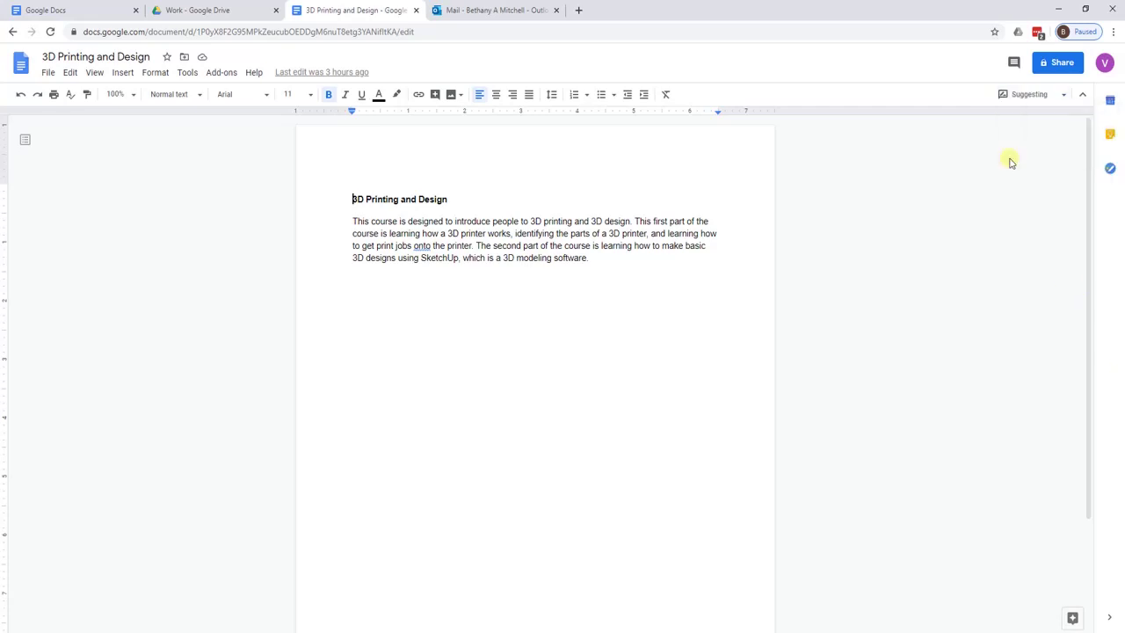
drag(357, 221, 533, 212)
key(BackSpace)
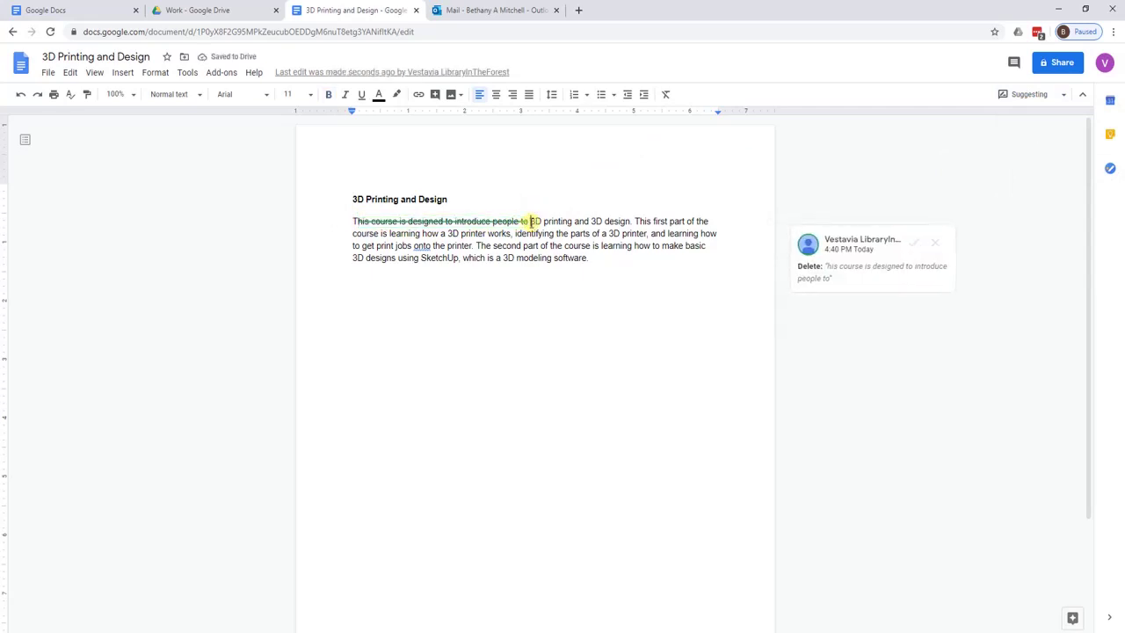
text(Get an int)
text(roduction to)
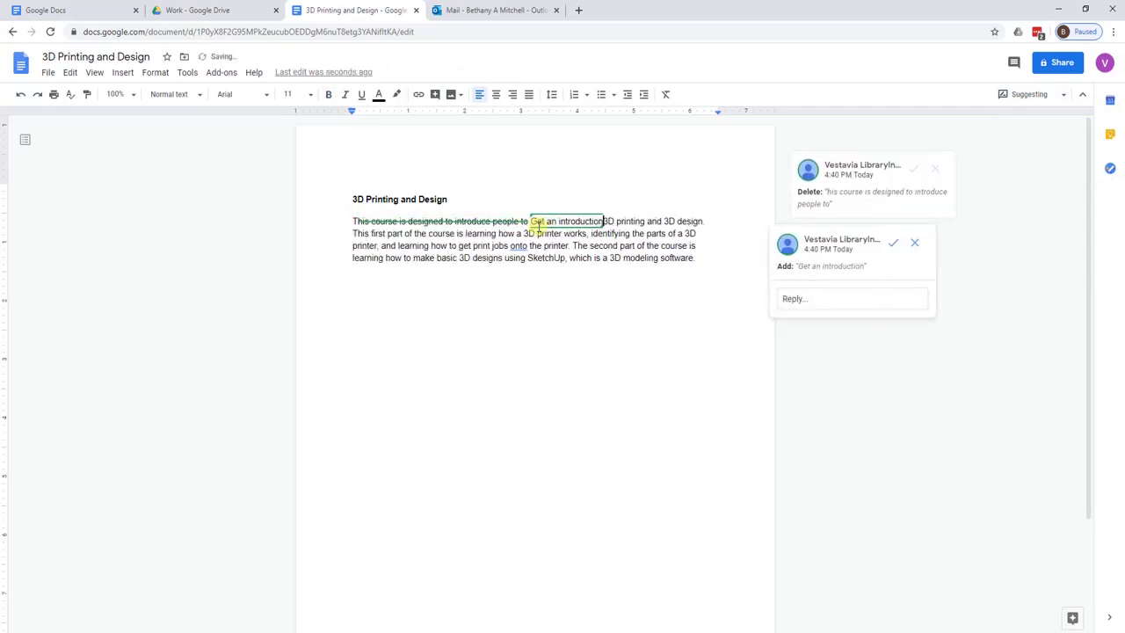
click(680, 221)
double_click(681, 221)
key(BackSpace)
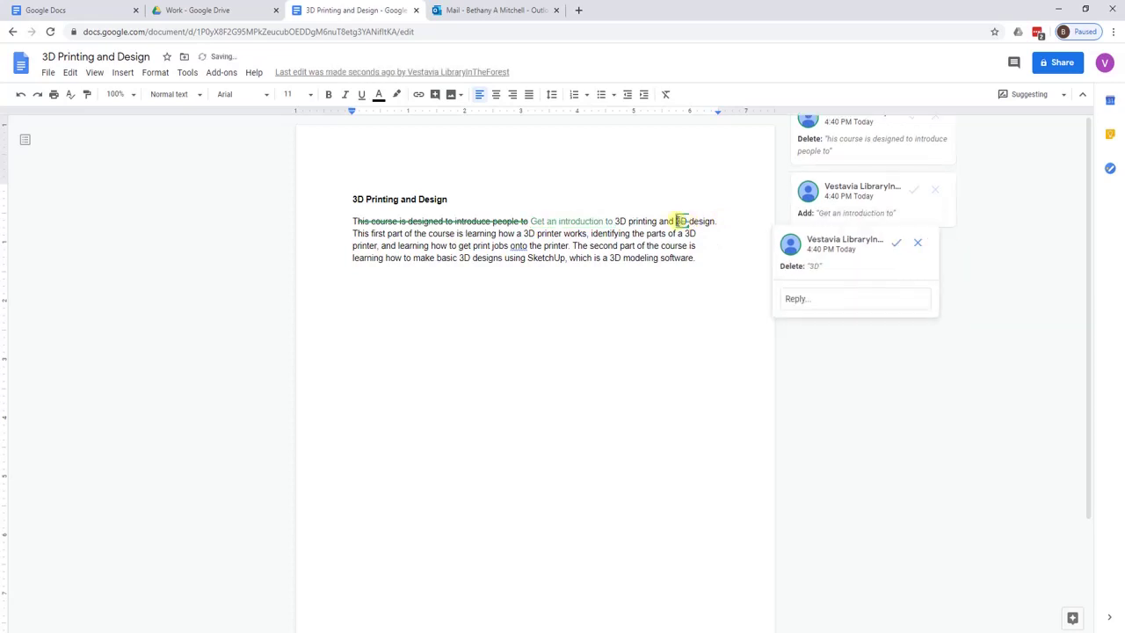
drag(352, 234, 502, 235)
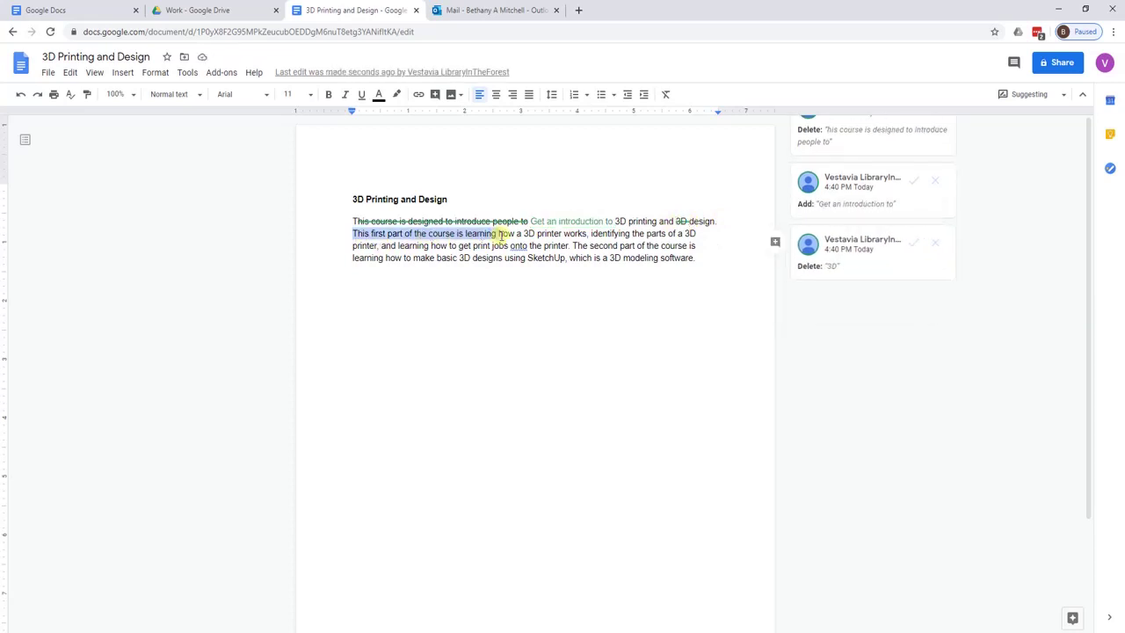
text(See)
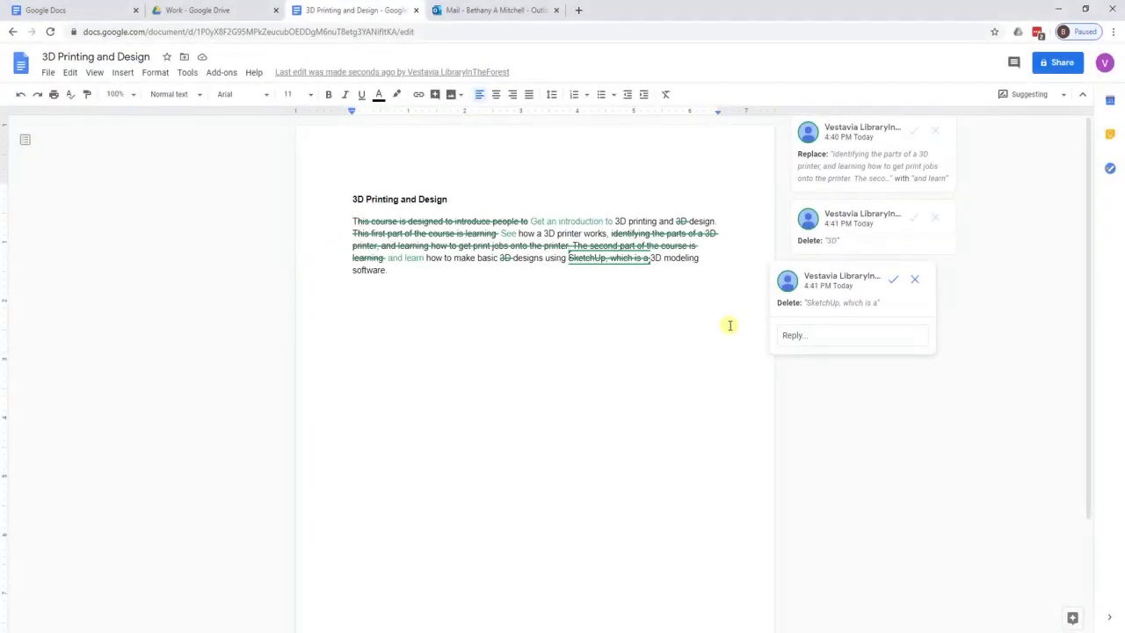
Accept all four suggested edits to the course description.
click(915, 133)
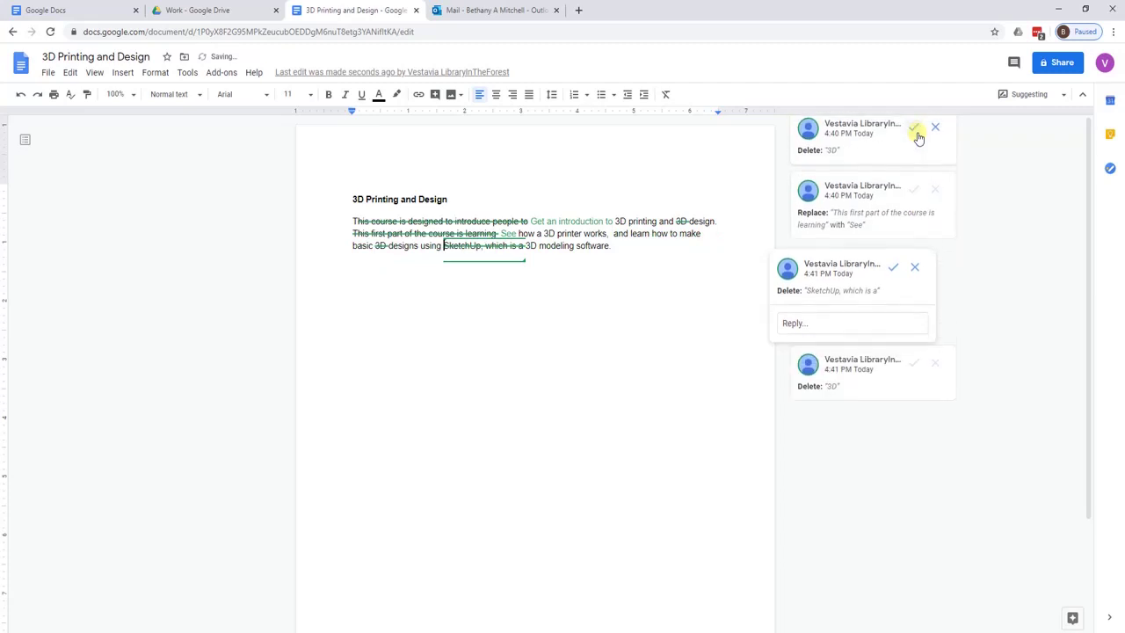
click(914, 200)
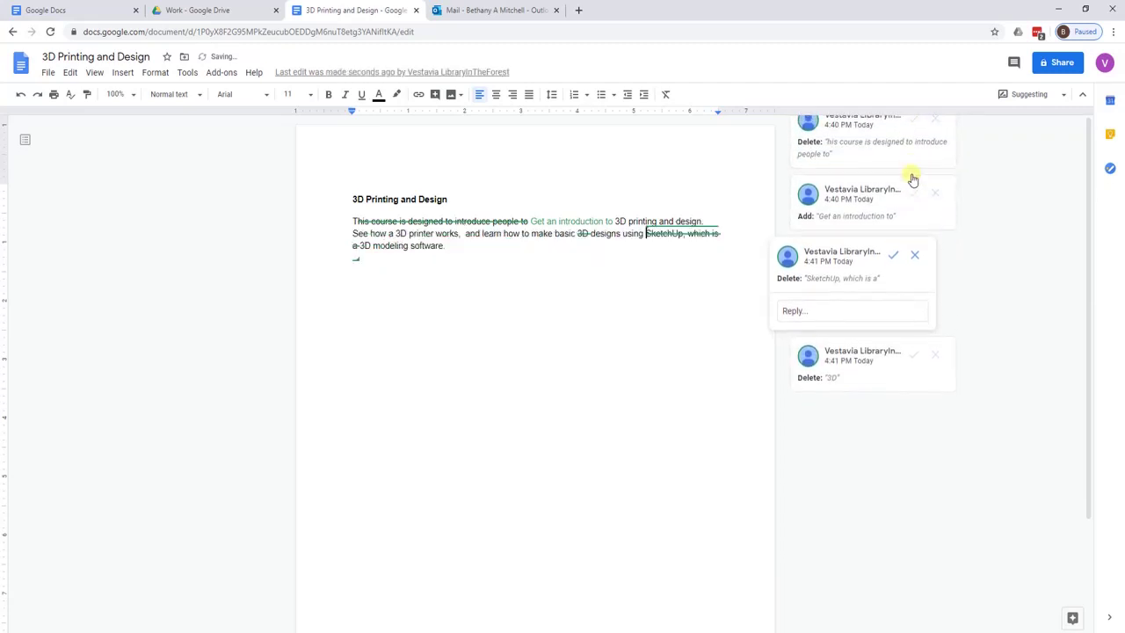
click(895, 263)
click(911, 254)
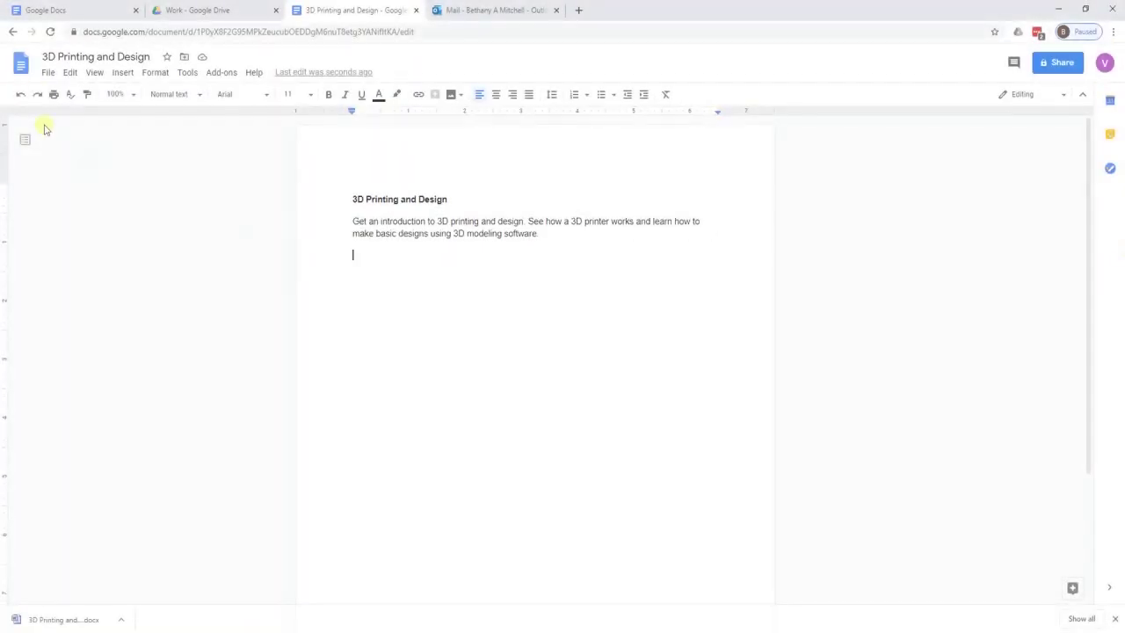
Start emailing 3D Printing and Design as an attachment from the File menu.
click(46, 74)
mouse_move(72, 194)
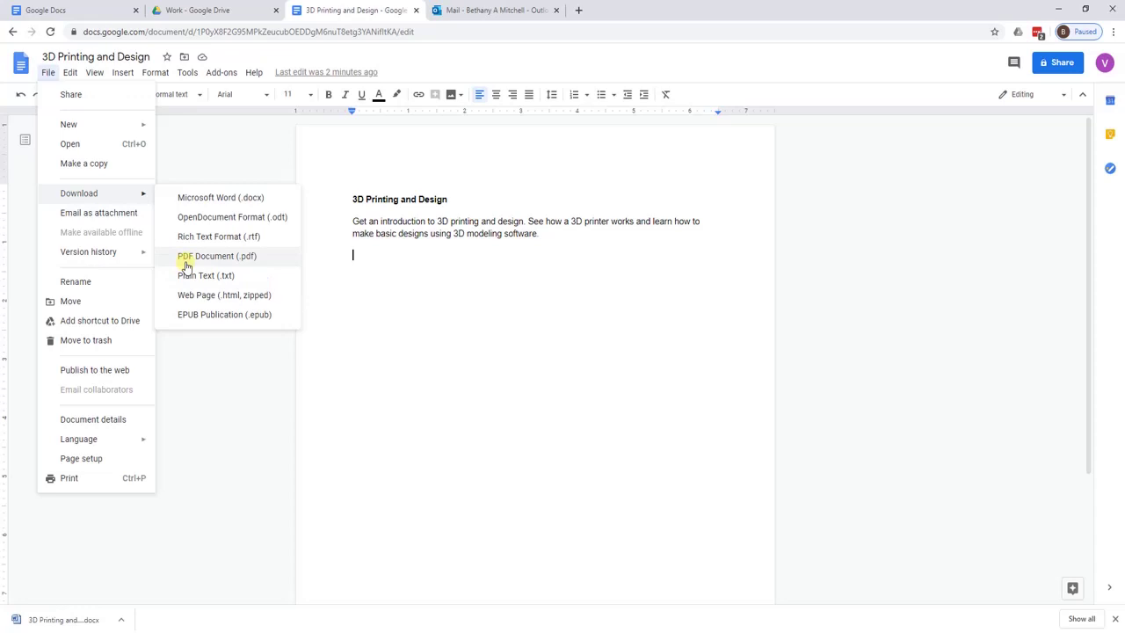
click(94, 220)
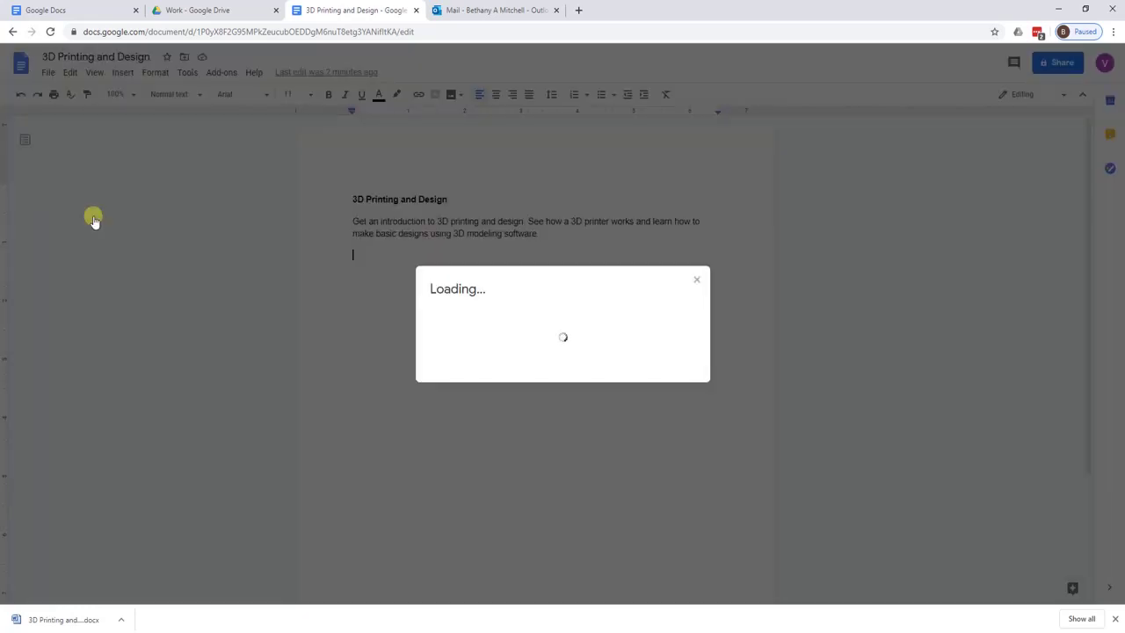